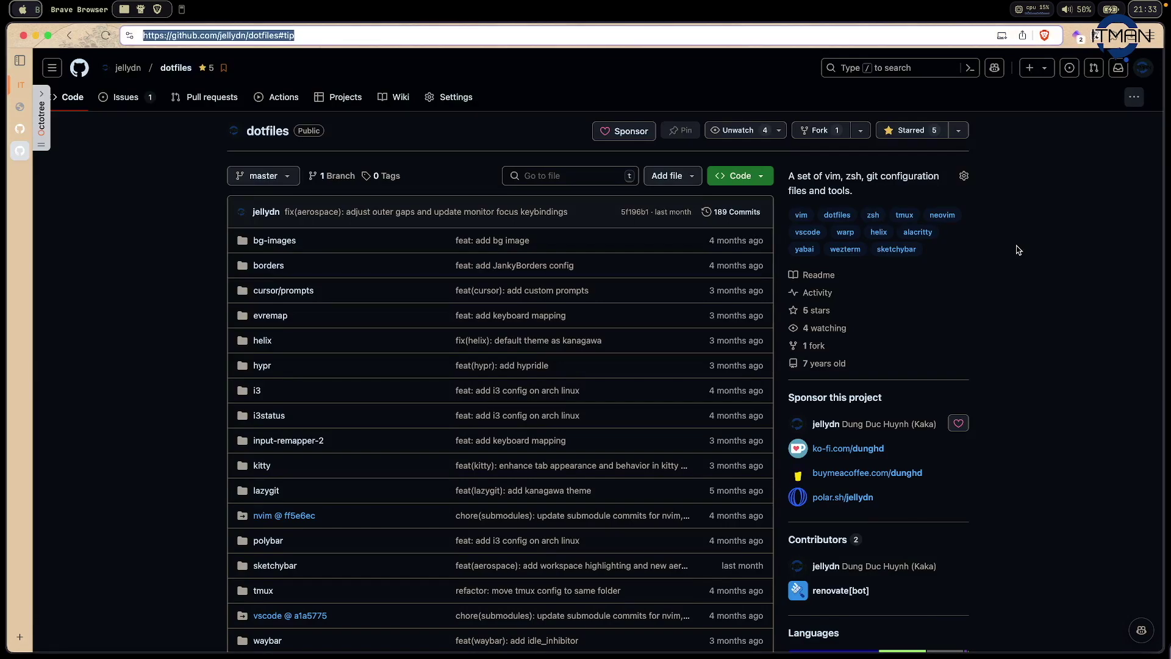
Focus the loaded jellydn/dotfiles repository page showing its README
{"action": "left_click", "coordinate": [108, 178]}
Read down the README through Tools, Deprecated tools and CLI Install
{"action": "scroll", "coordinate": [632, 232], "scroll_direction": "down", "scroll_amount": 15}
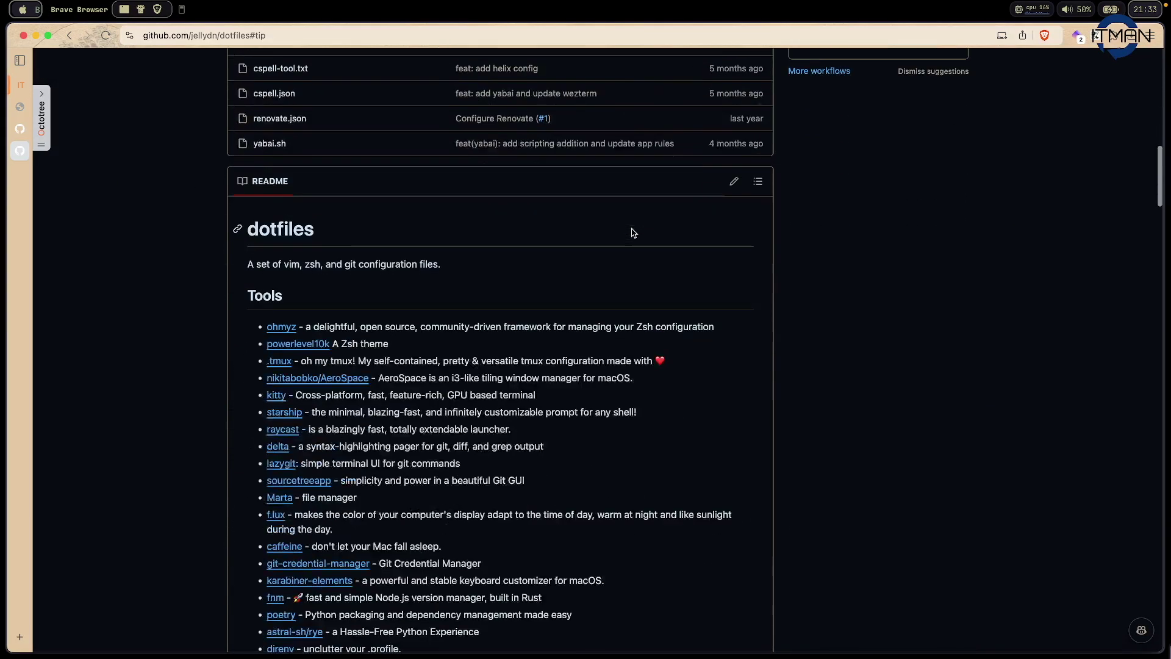
{"action": "scroll", "coordinate": [465, 334], "scroll_direction": "down", "scroll_amount": 10}
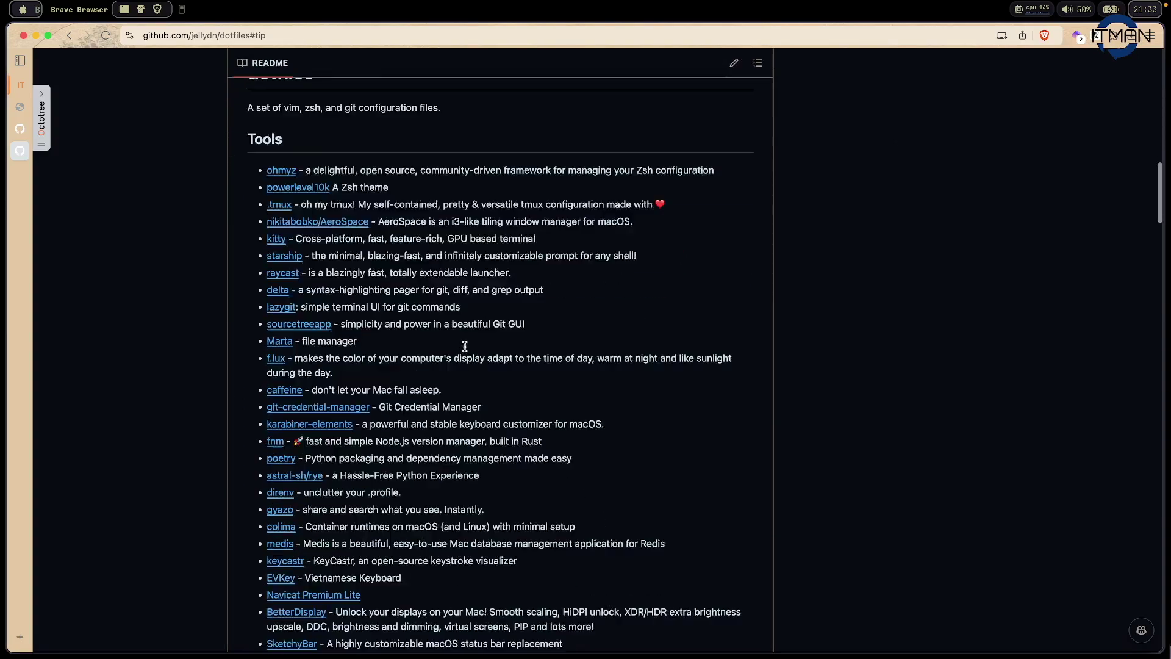
{"action": "scroll", "coordinate": [465, 351], "scroll_direction": "down", "scroll_amount": 9}
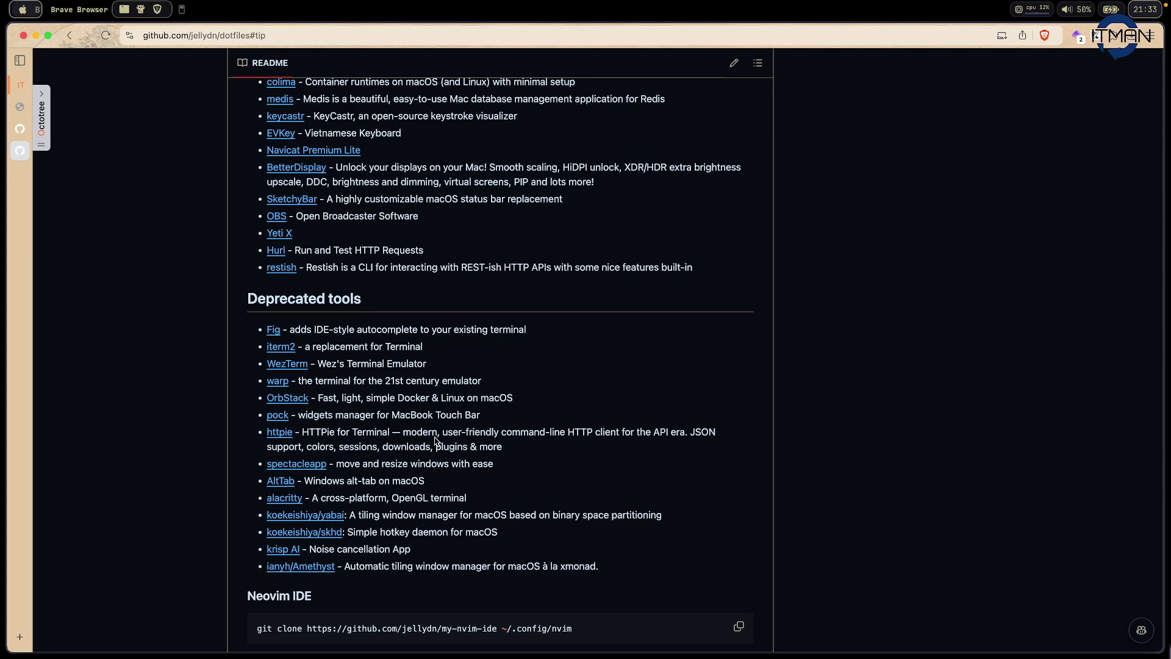
{"action": "scroll", "coordinate": [436, 440], "scroll_direction": "down", "scroll_amount": 12}
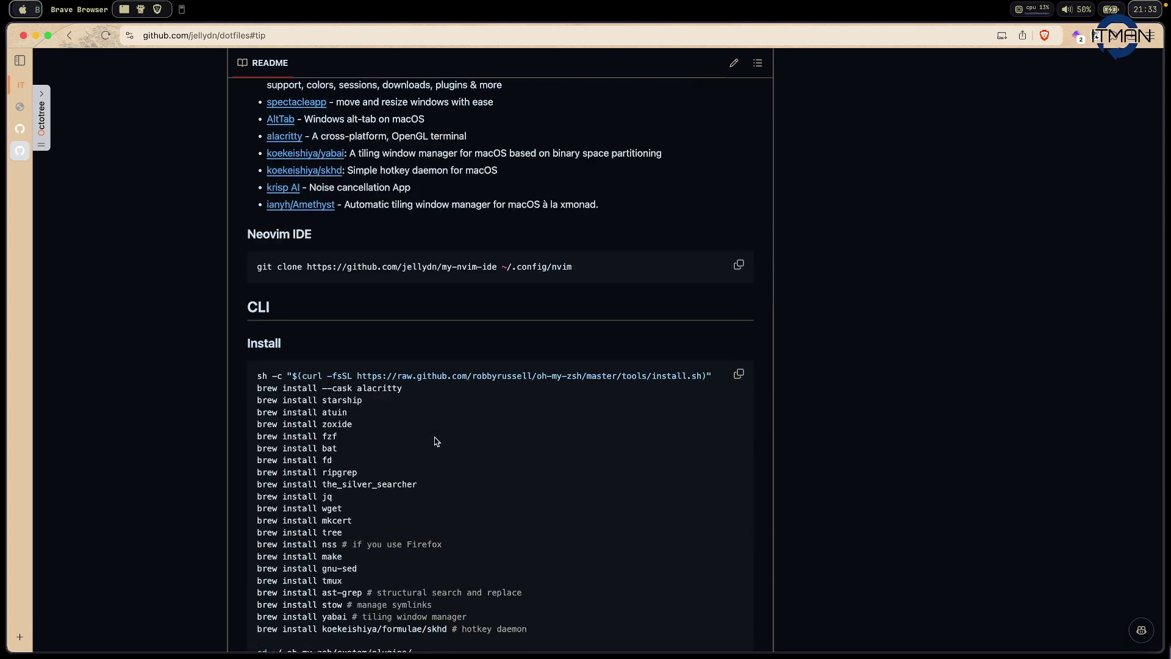
{"action": "scroll", "coordinate": [435, 440], "scroll_direction": "down", "scroll_amount": 20}
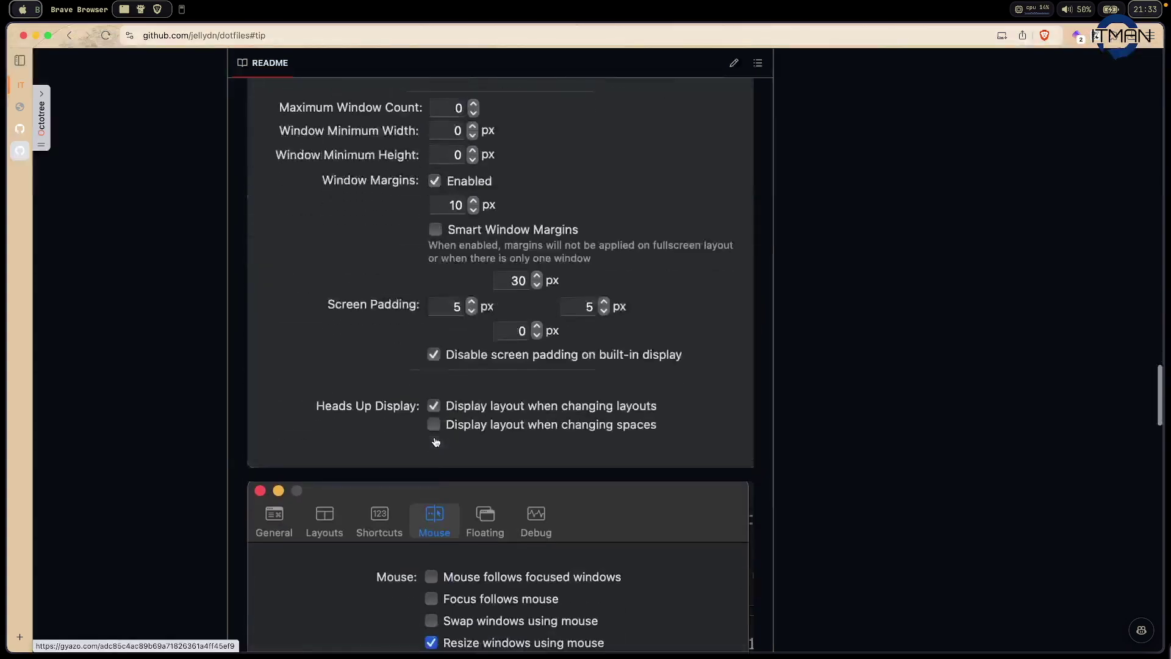
{"action": "scroll", "coordinate": [436, 440], "scroll_direction": "down", "scroll_amount": 20}
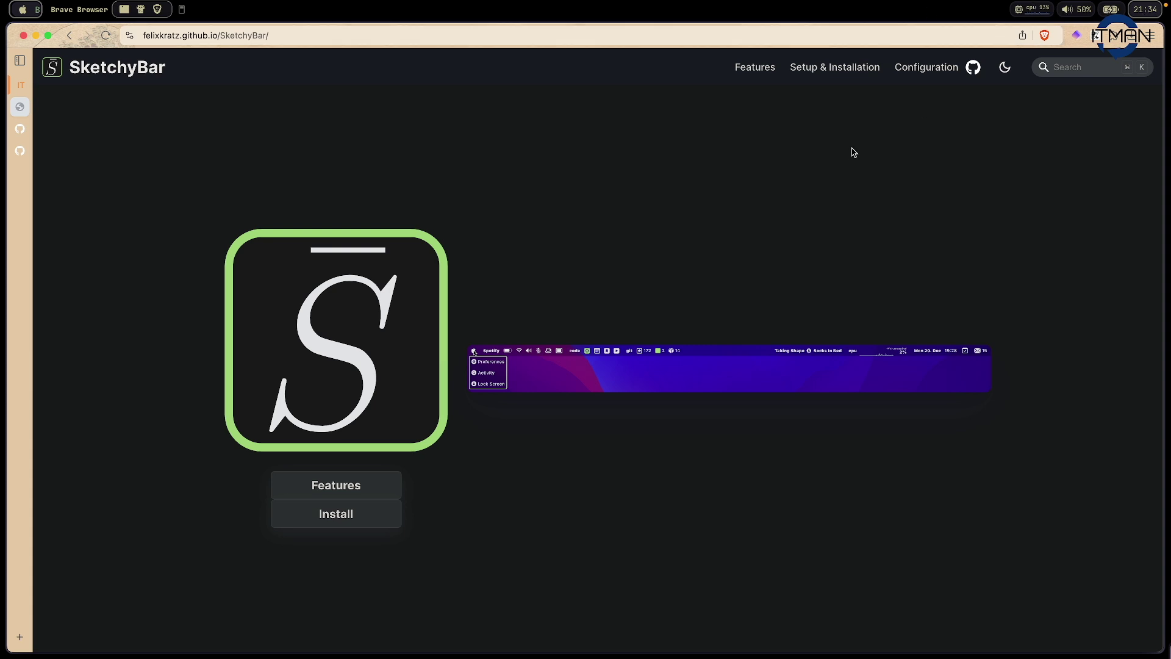
View the Features page down to its Examples, then go to the Setup page
{"action": "mouse_move", "coordinate": [1093, 11]}
{"action": "left_click", "coordinate": [374, 487]}
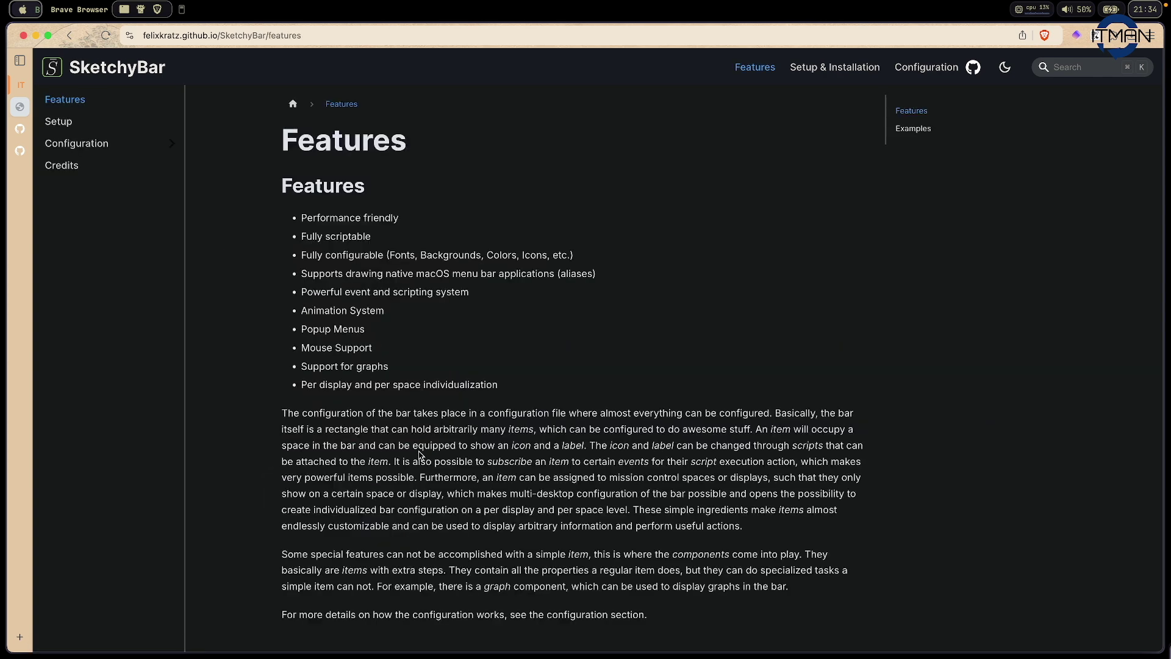
{"action": "scroll", "coordinate": [420, 455], "scroll_direction": "down", "scroll_amount": 5}
{"action": "scroll", "coordinate": [421, 455], "scroll_direction": "down", "scroll_amount": 2}
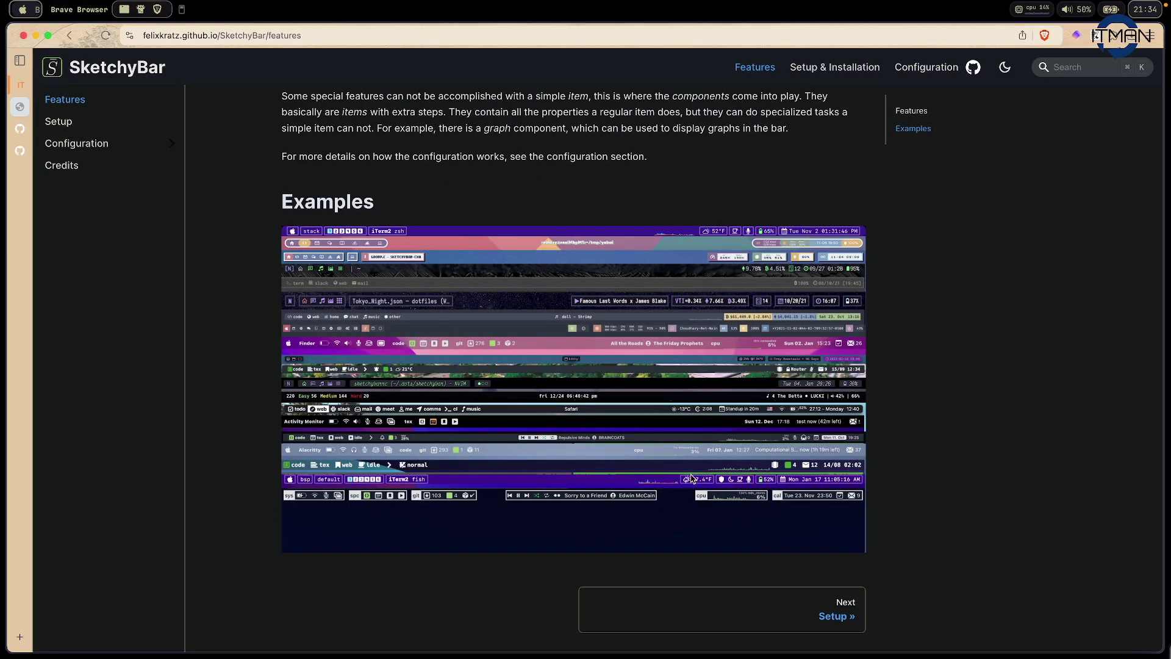
{"action": "left_click", "coordinate": [65, 124]}
Read the Setup page past Fonts and Plugins to 'Hiding the original macOS bar'
{"action": "scroll", "coordinate": [460, 340], "scroll_direction": "down", "scroll_amount": 5}
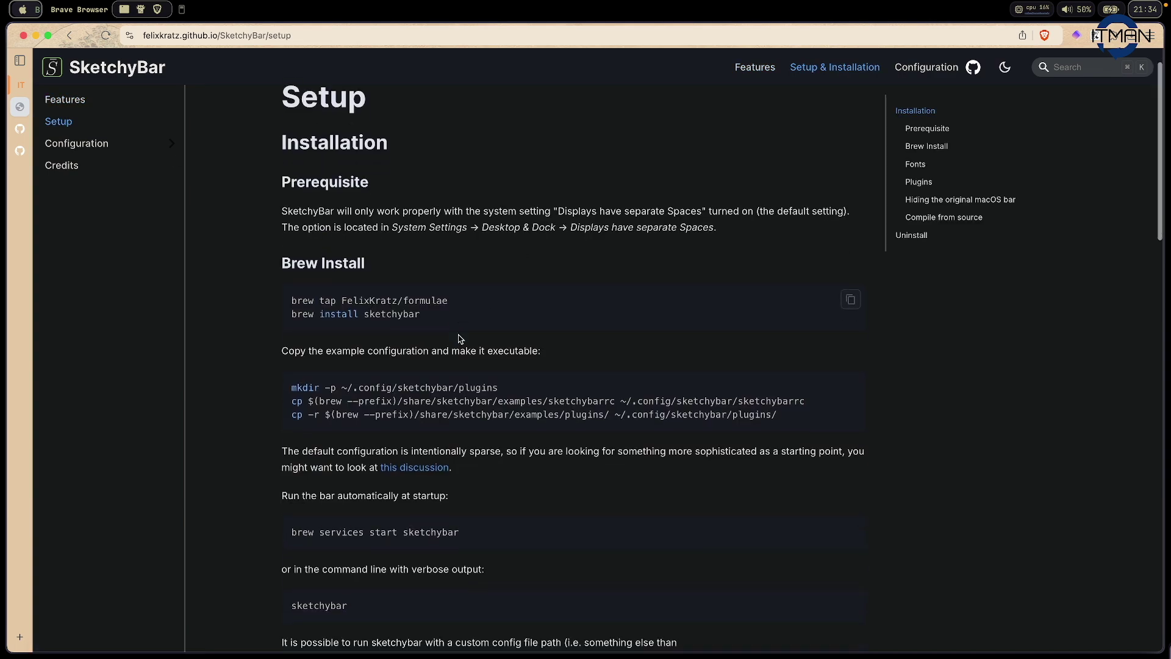
{"action": "scroll", "coordinate": [460, 339], "scroll_direction": "down", "scroll_amount": 15}
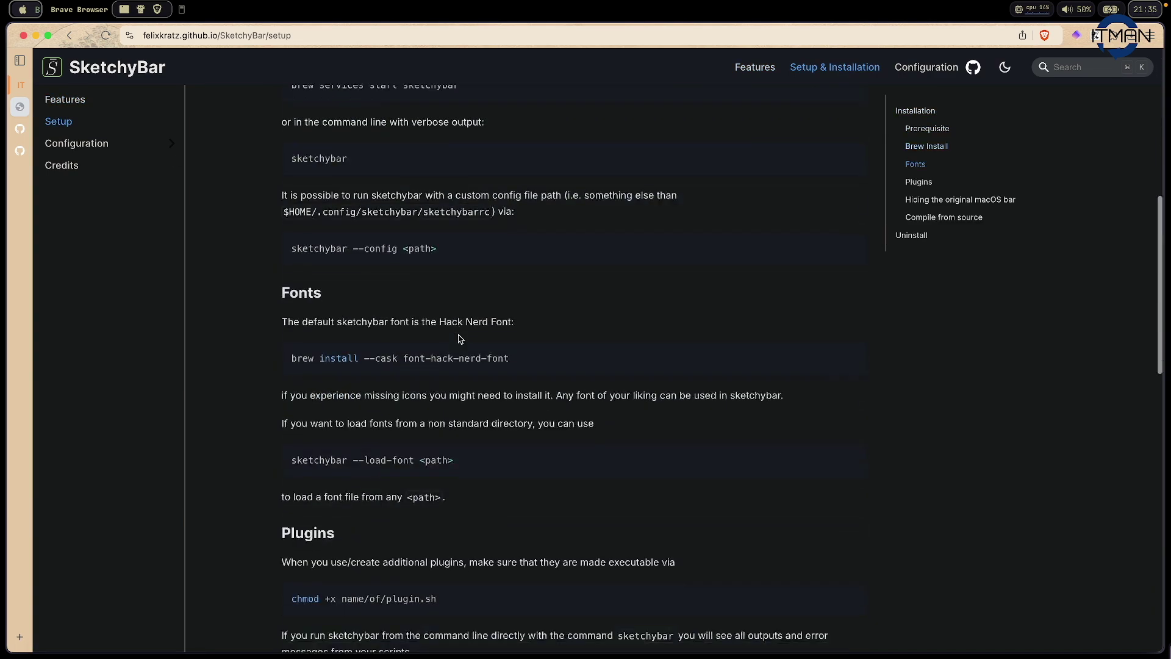
{"action": "scroll", "coordinate": [460, 339], "scroll_direction": "down", "scroll_amount": 1}
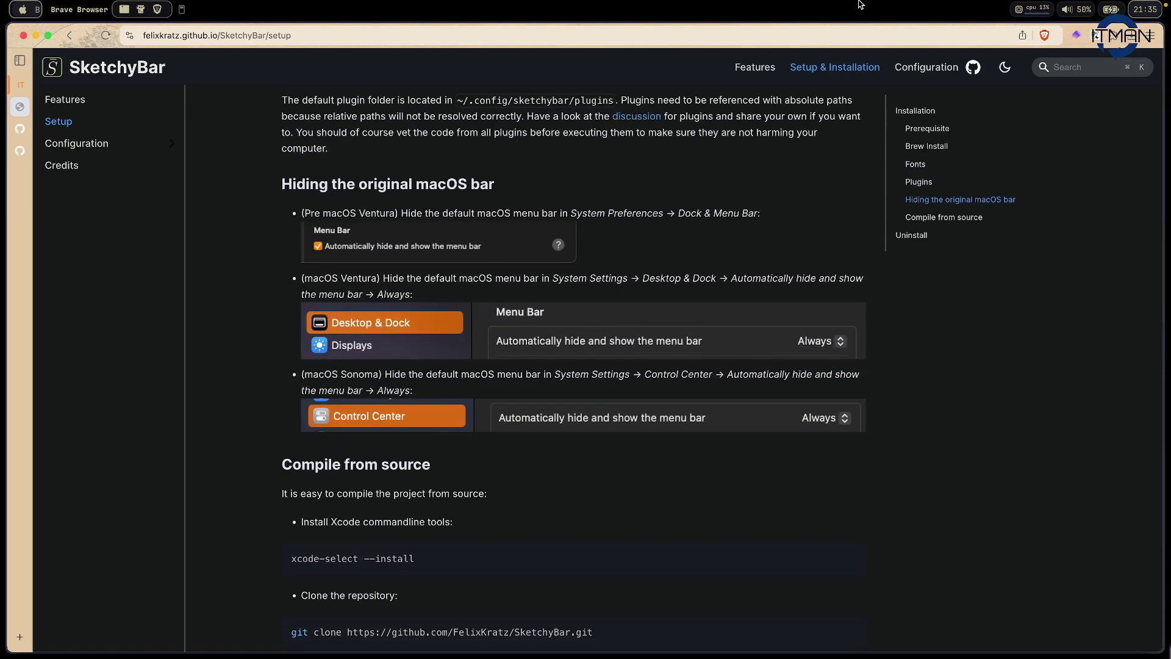
{"action": "mouse_move", "coordinate": [906, 9]}
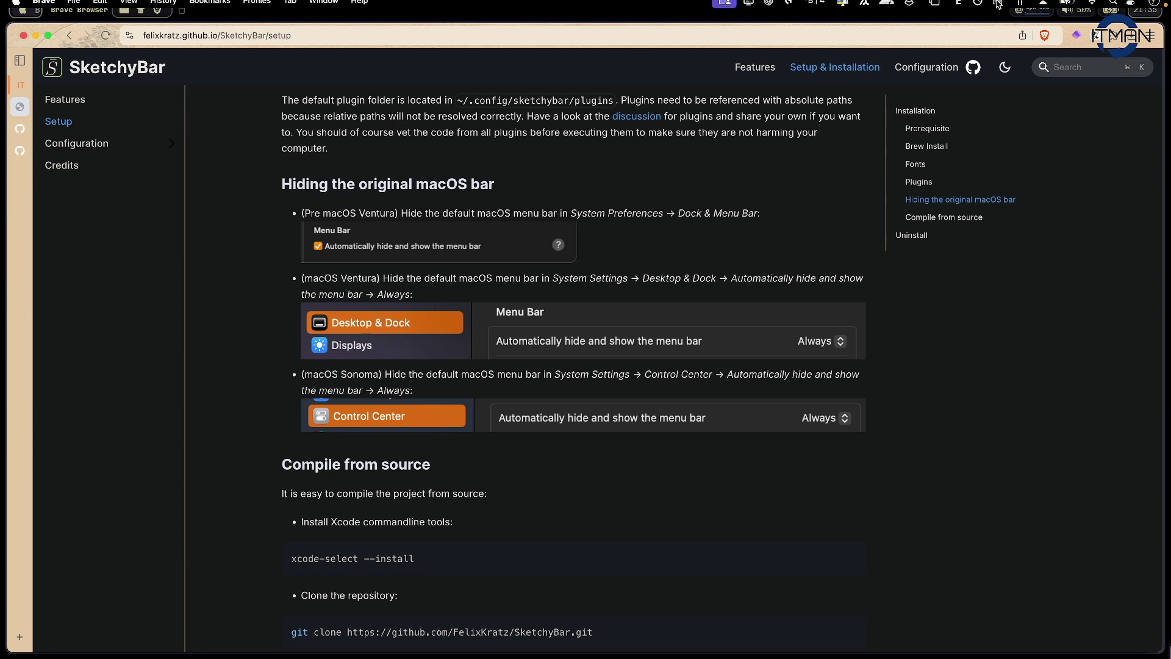
{"action": "mouse_move", "coordinate": [858, 9]}
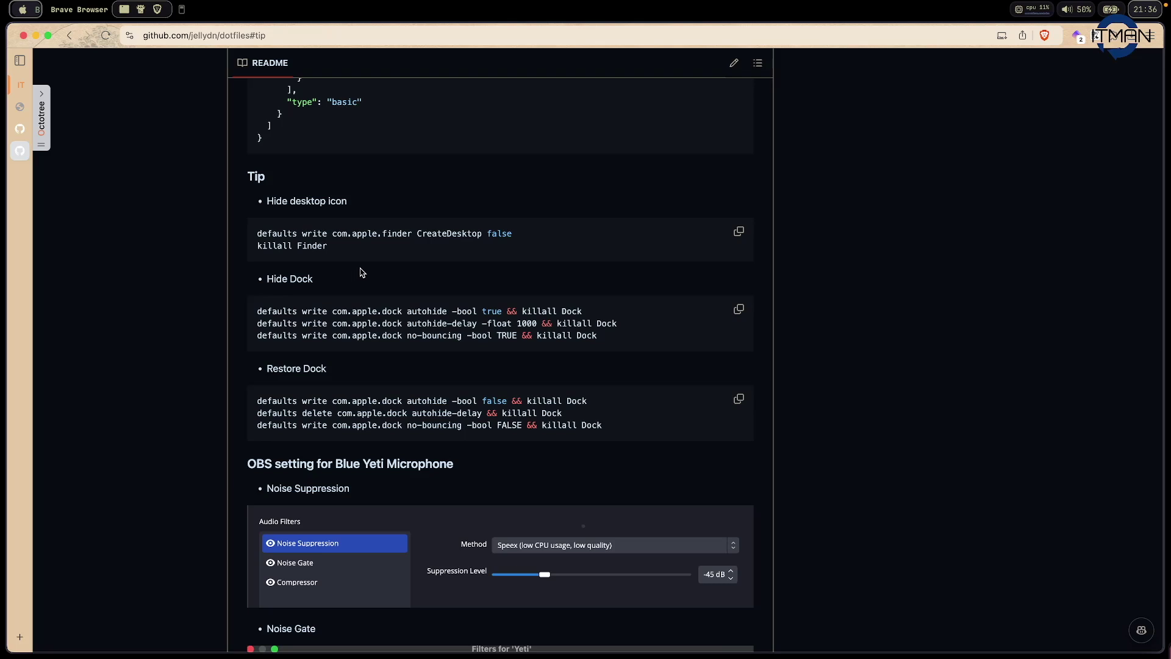
Cycle through the open apps with Cmd+Tab to bring kitty forward
{"action": "key", "text": "super+Tab"}
{"action": "key", "text": "super+Tab"}
{"action": "key", "text": "super+Tab"}
{"action": "key", "text": "super+Tab"}
{"action": "key", "text": "super+Tab"}
{"action": "key", "text": "super+Tab"}
{"action": "key", "text": "super+Tab"}
{"action": "key", "text": "super+Tab"}
{"action": "key", "text": "super+Tab"}
{"action": "key", "text": "super+Tab"}
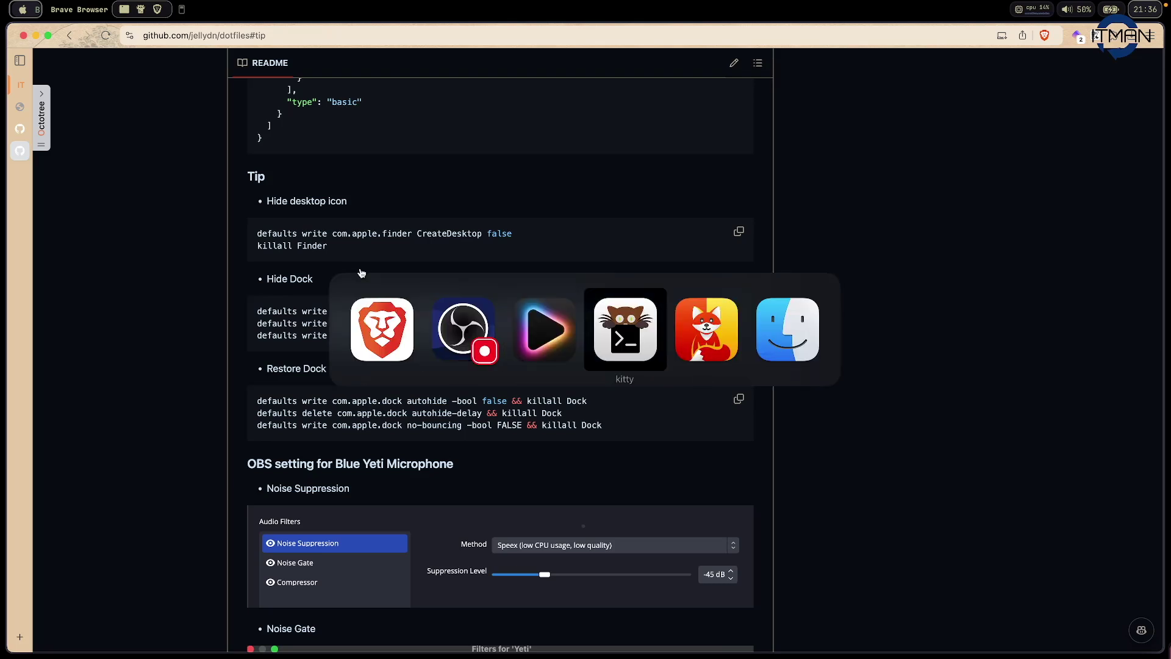
{"action": "key", "text": "super+Tab"}
{"action": "key", "text": "super+Tab"}
{"action": "key", "text": "super+Tab"}
{"action": "key", "text": "super+Tab"}
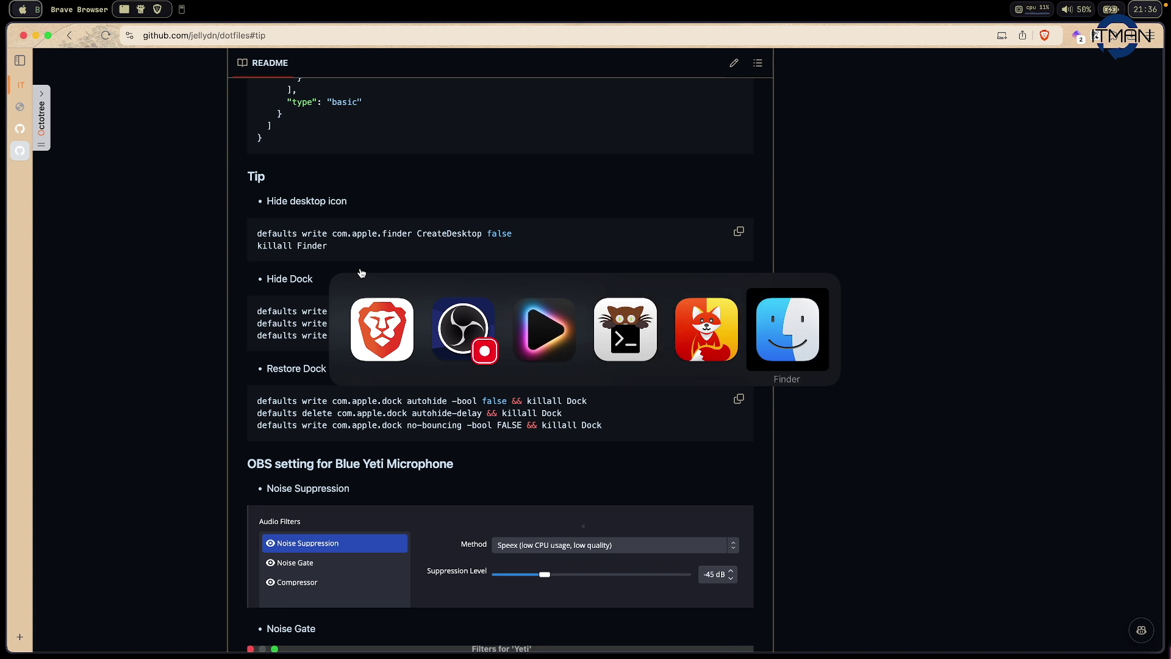
{"action": "key", "text": "super+Tab"}
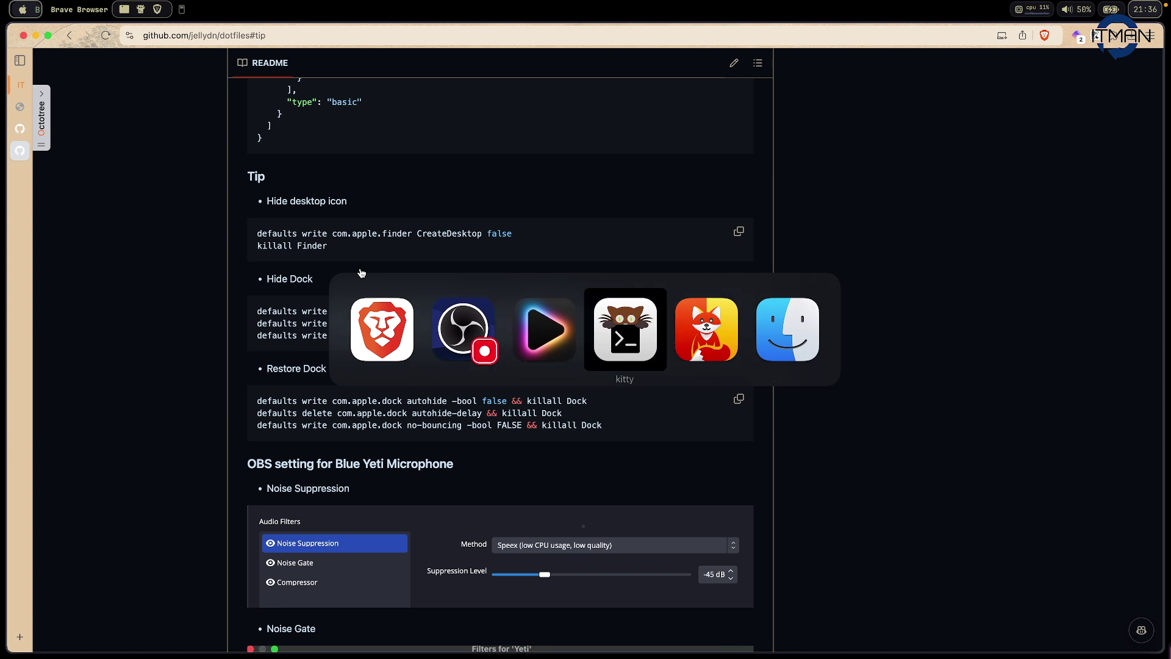
{"action": "key", "text": "super+Tab"}
{"action": "key", "text": "super+Tab"}
{"action": "key", "text": "super+Tab"}
{"action": "key", "text": "super+Tab"}
{"action": "key", "text": "super+Tab"}
{"action": "key", "text": "super+Tab"}
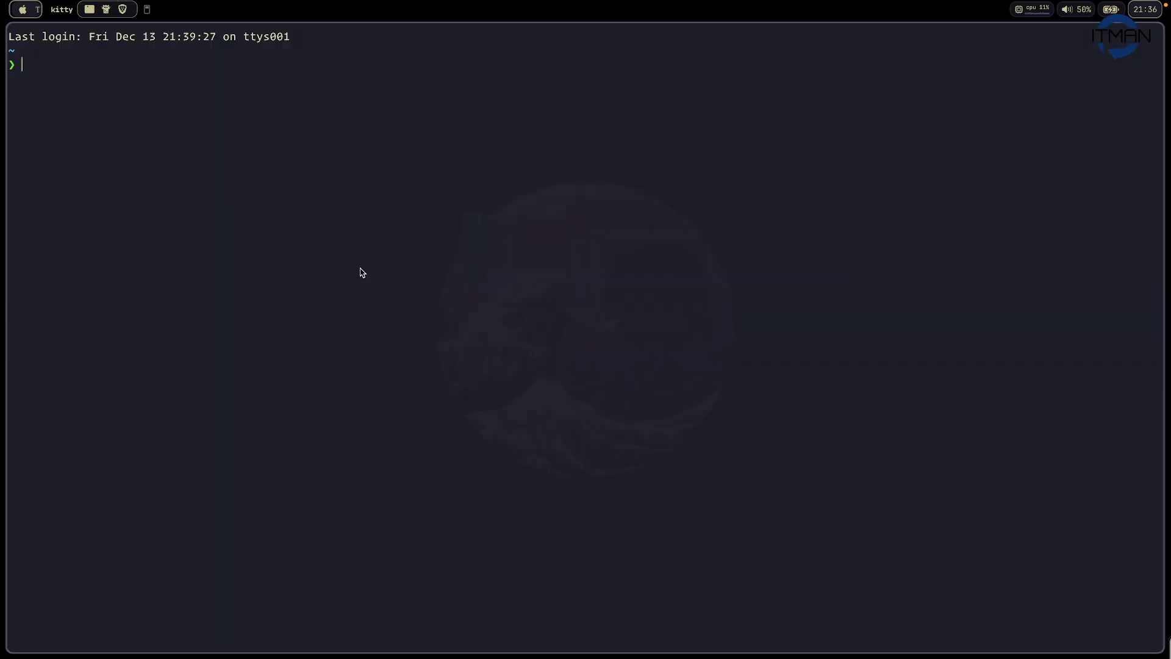
Launch kitty from Raycast by searching 'ki', then return to Brave
{"action": "key", "text": "alt+space"}
{"action": "type", "text": "ki"}
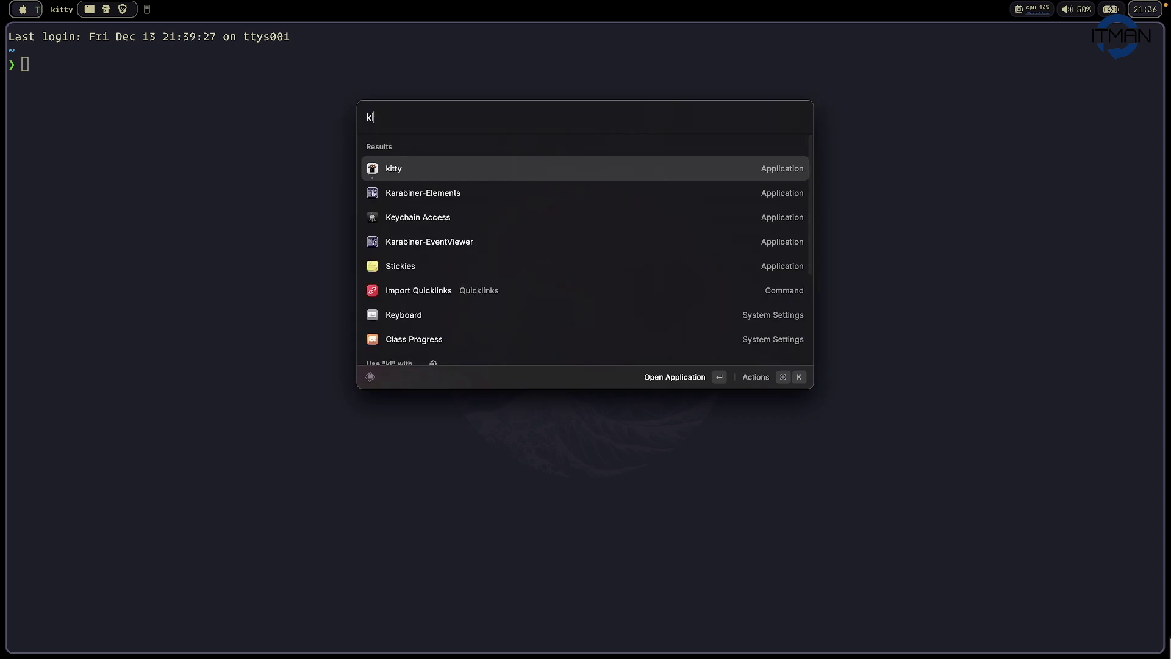
{"action": "key", "text": "Return"}
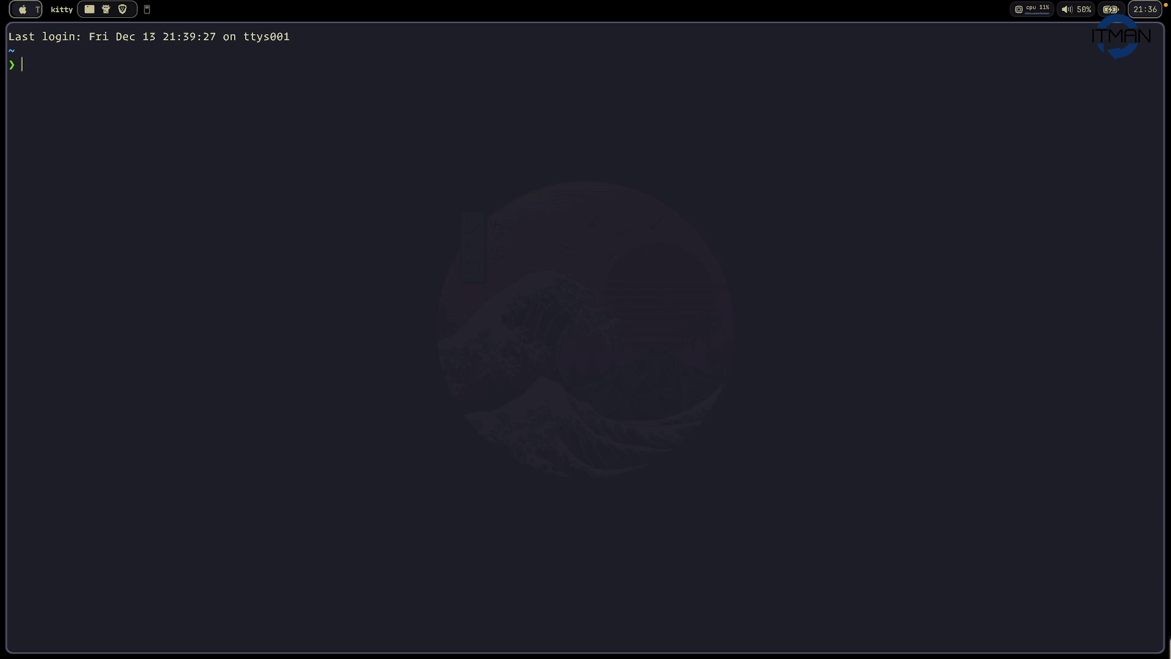
{"action": "key", "text": "super+Tab"}
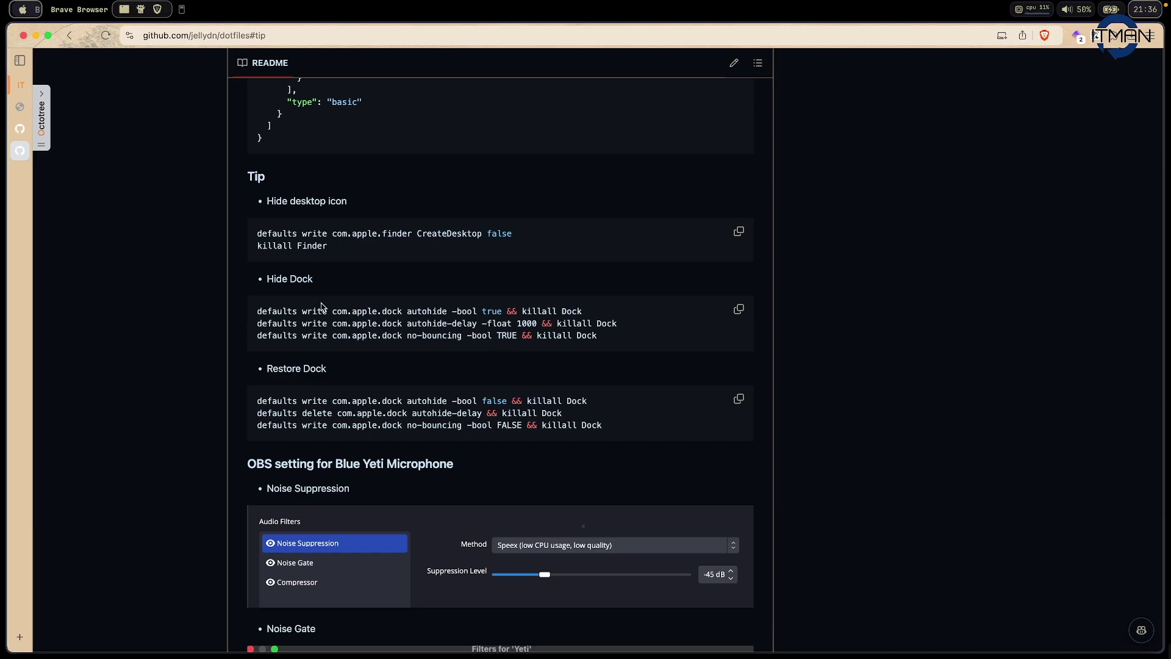
Copy the README's Restore Dock commands
{"action": "left_click_drag", "start_coordinate": [278, 324], "coordinate": [628, 302]}
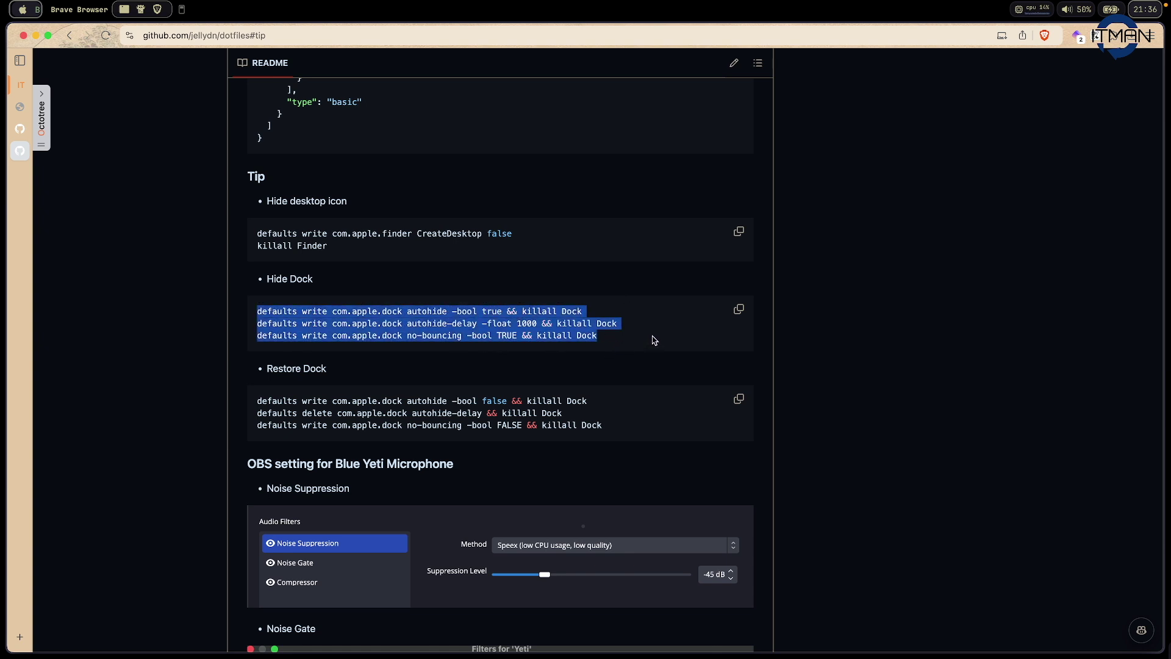
{"action": "left_click_drag", "start_coordinate": [591, 425], "coordinate": [615, 393]}
{"action": "left_click", "coordinate": [608, 402]}
{"action": "left_click", "coordinate": [616, 422]}
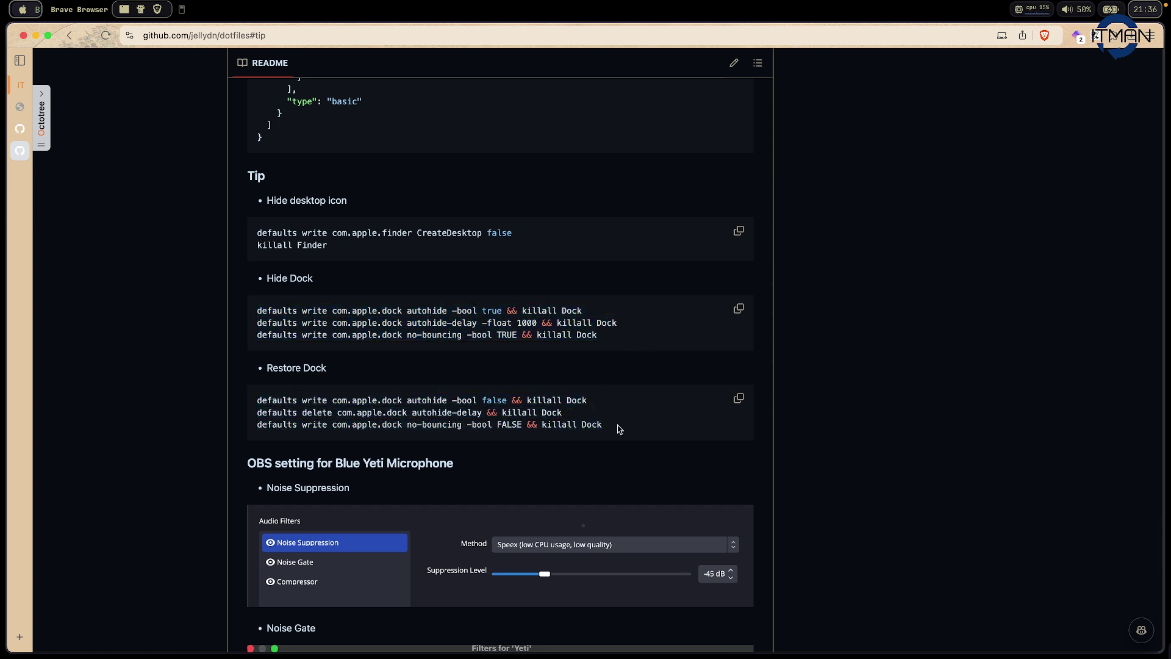
{"action": "left_click", "coordinate": [744, 406]}
Launch kitty via Raycast and paste the Restore Dock commands
{"action": "key", "text": "alt+space"}
{"action": "type", "text": "k"}
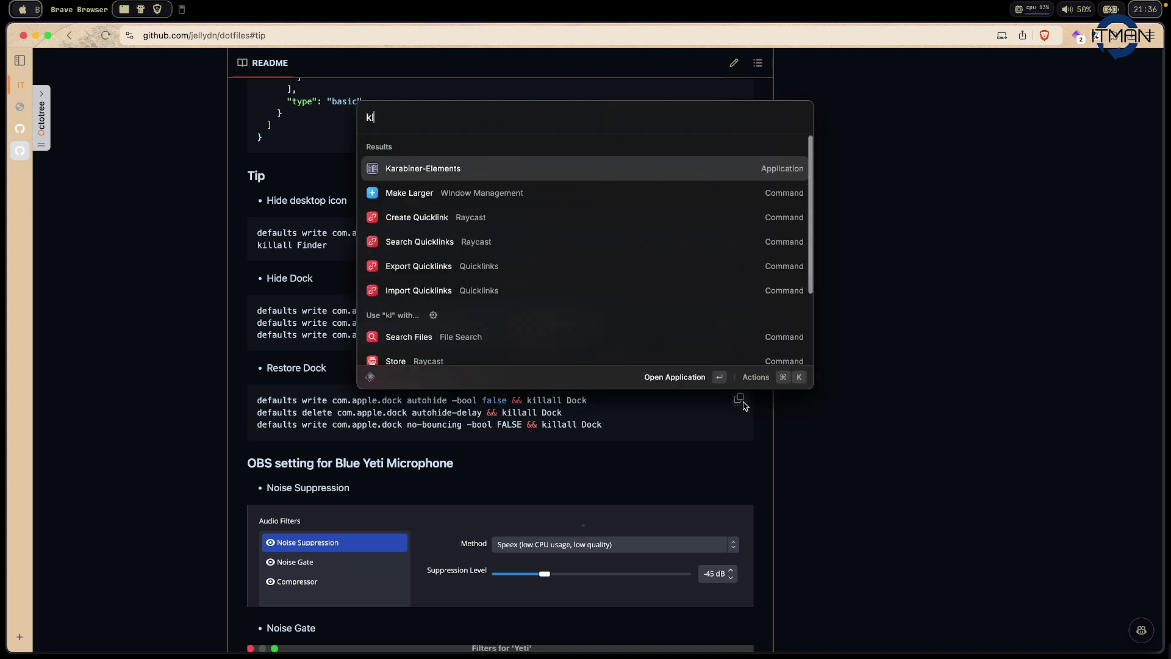
{"action": "key", "text": "Return"}
{"action": "key", "text": "super+v"}
Run the Restore Dock commands in kitty and return to the browser
{"action": "key", "text": "Return"}
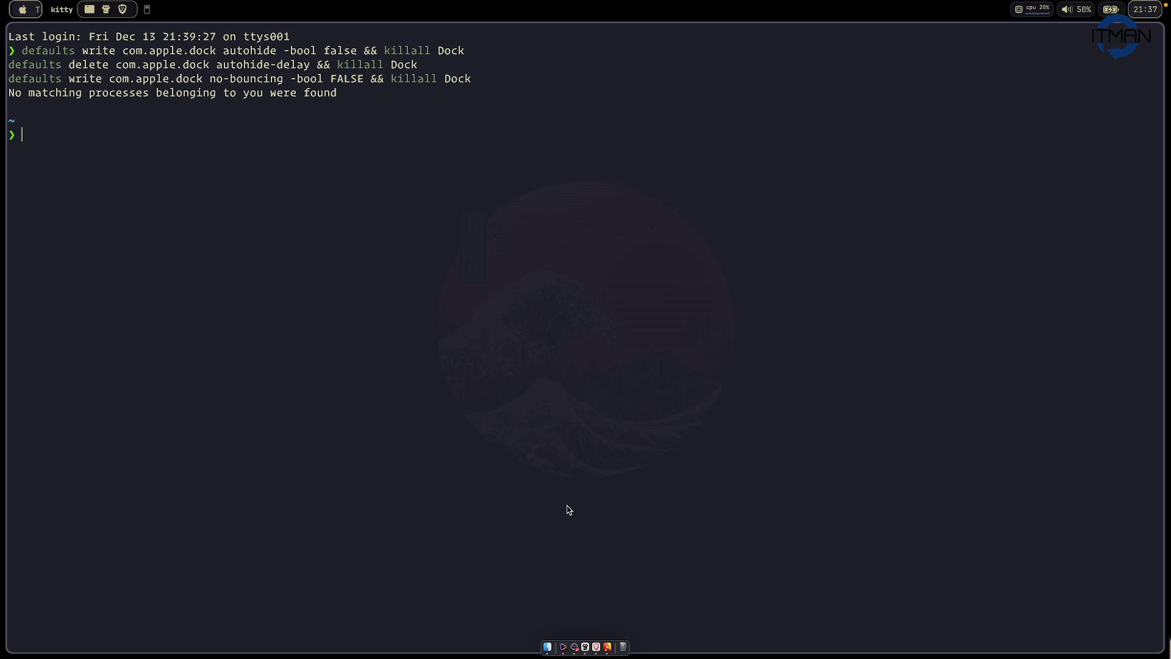
{"action": "key", "text": "super+Tab"}
{"action": "left_click", "coordinate": [445, 337]}
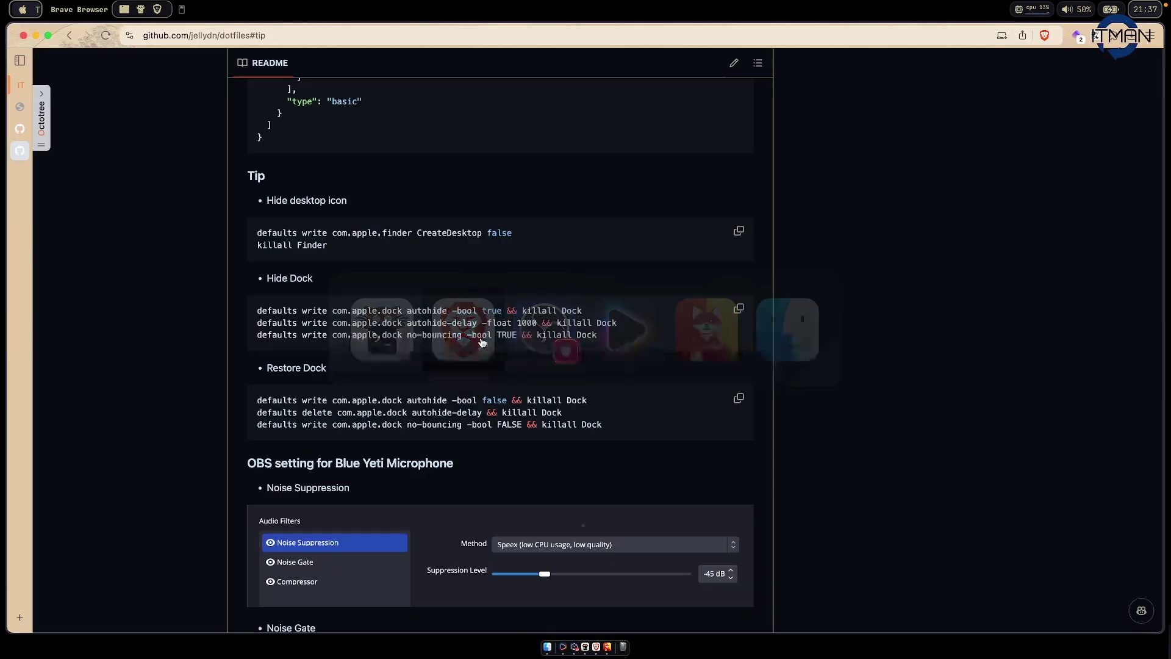
Copy the Hide Dock commands and run them in kitty
{"action": "left_click", "coordinate": [738, 309]}
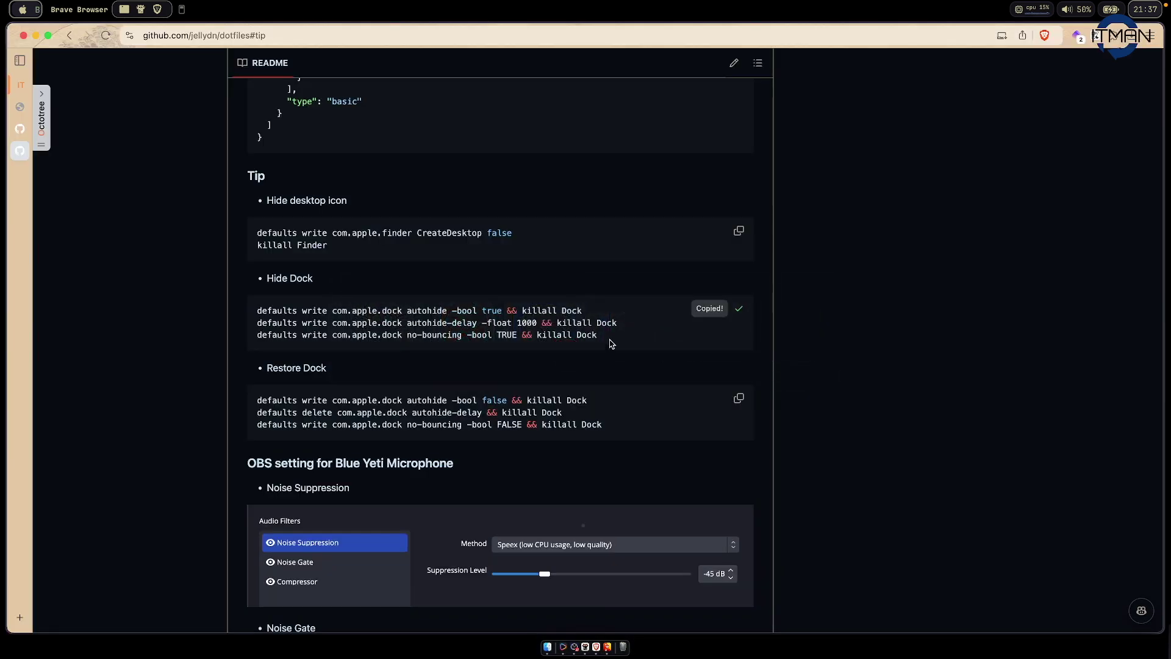
{"action": "key", "text": "super+Tab"}
{"action": "left_click", "coordinate": [471, 342]}
{"action": "key", "text": "super+v"}
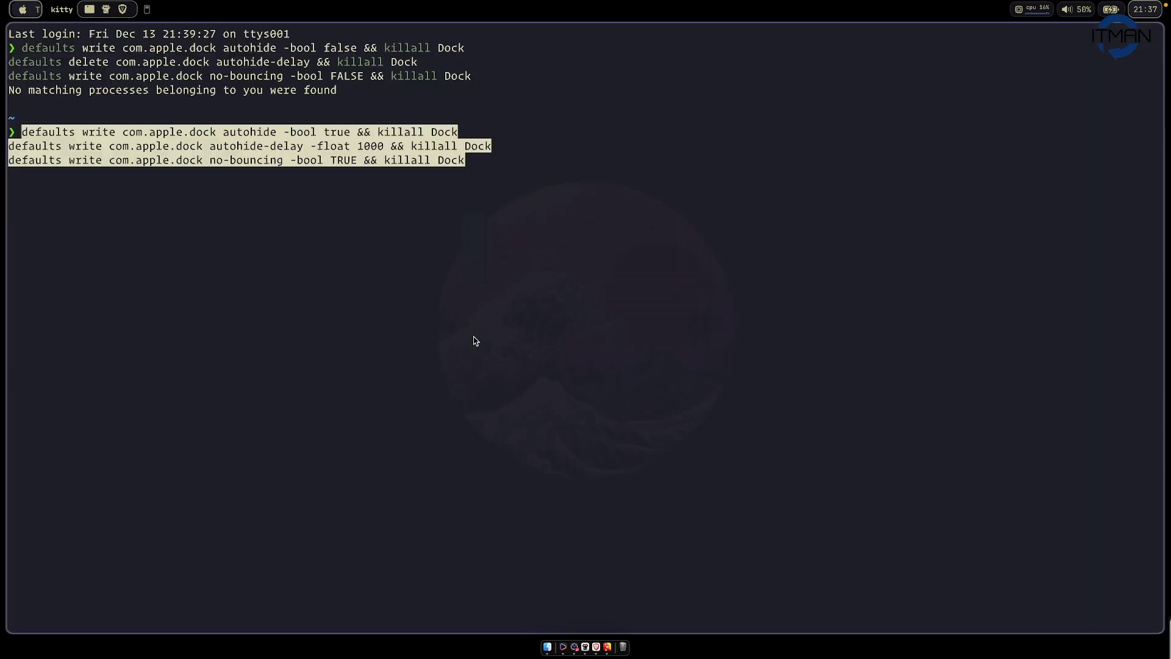
{"action": "key", "text": "Return"}
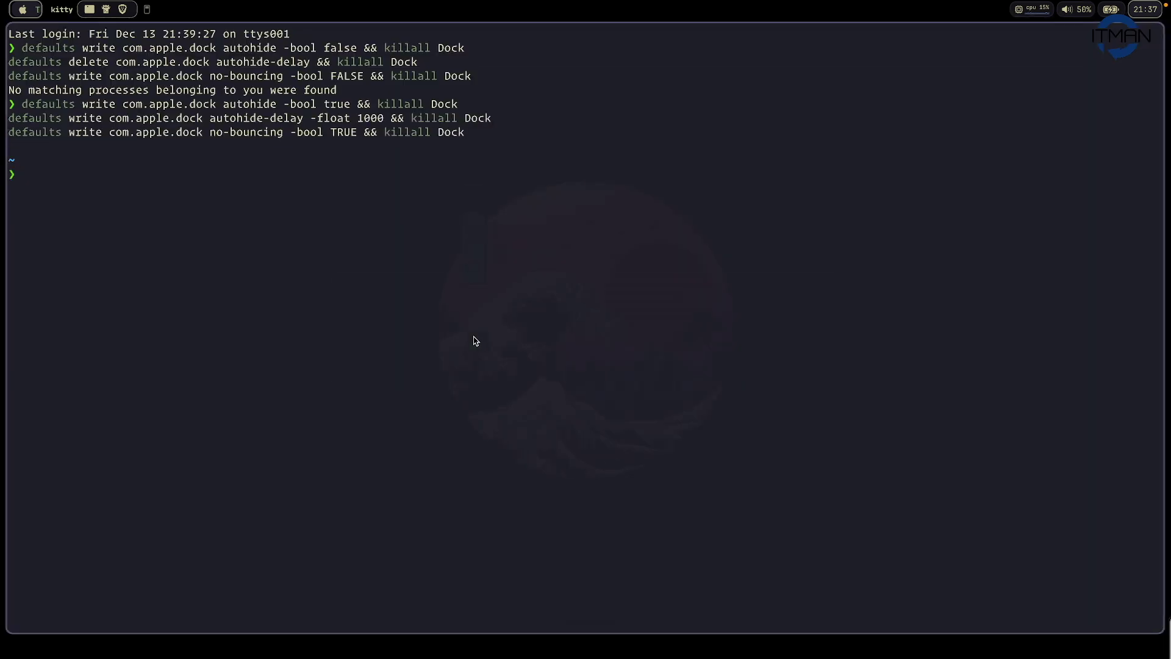
Bring Brave back to the window with the dotfiles repository
{"action": "key", "text": "super+Tab"}
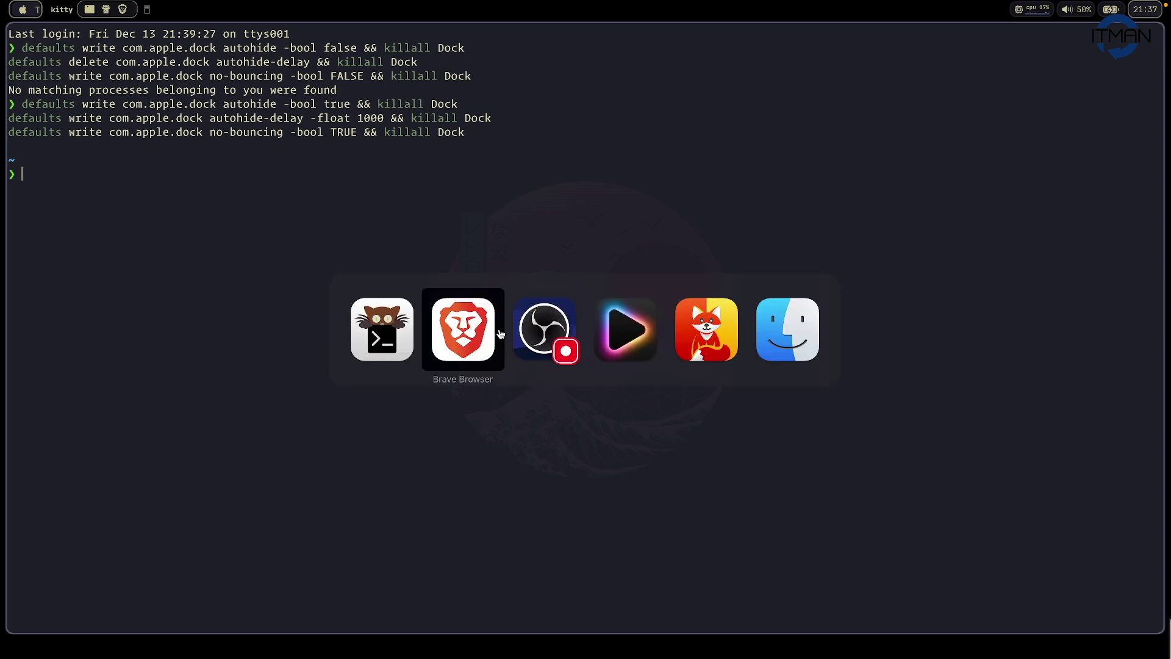
{"action": "left_click", "coordinate": [471, 347]}
{"action": "key", "text": "ctrl+Right"}
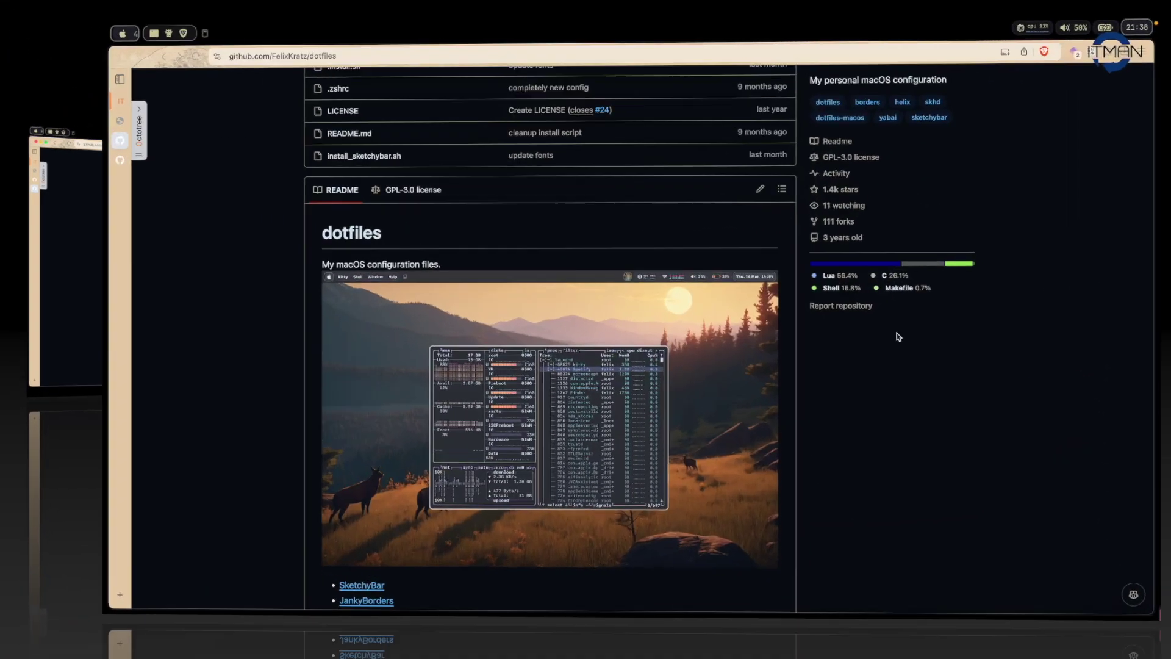
Review the README's SketchyBar Setup install command
{"action": "scroll", "coordinate": [357, 303], "scroll_direction": "up", "scroll_amount": 5}
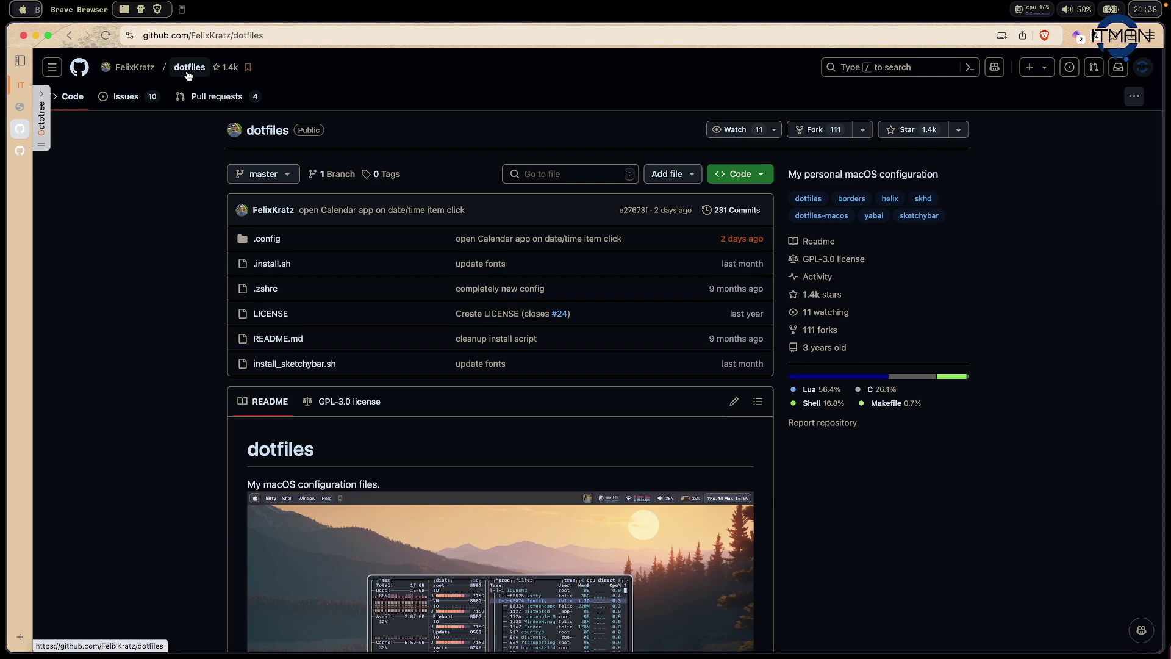
{"action": "scroll", "coordinate": [439, 335], "scroll_direction": "down", "scroll_amount": 10}
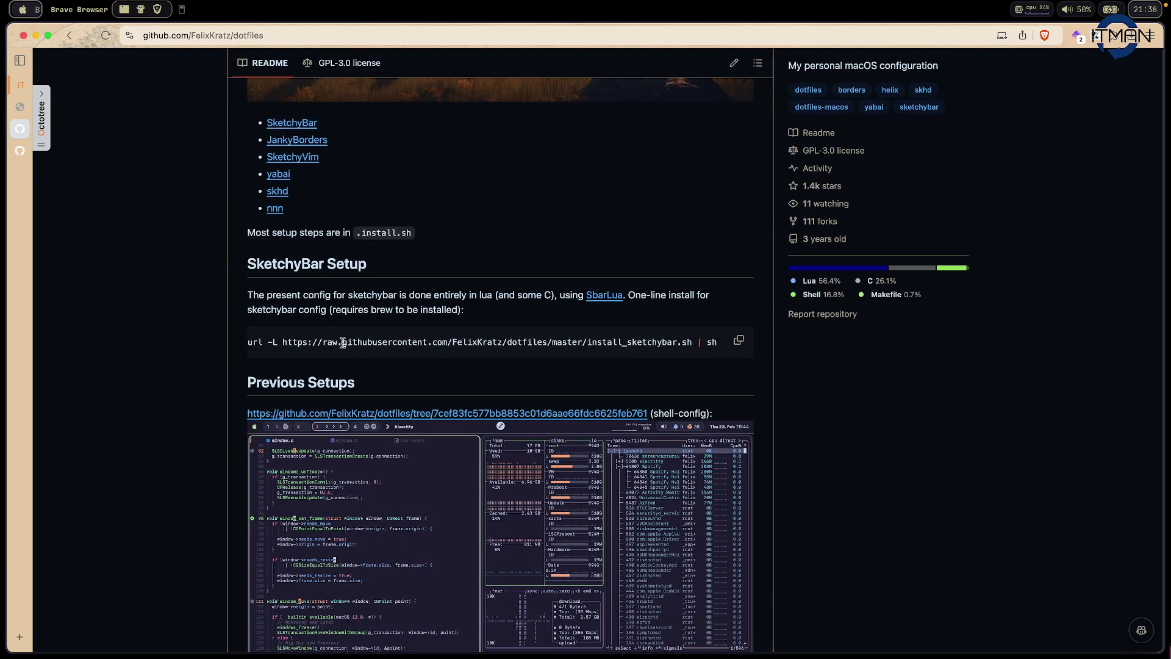
{"action": "scroll", "coordinate": [343, 343], "scroll_direction": "left", "scroll_amount": 1}
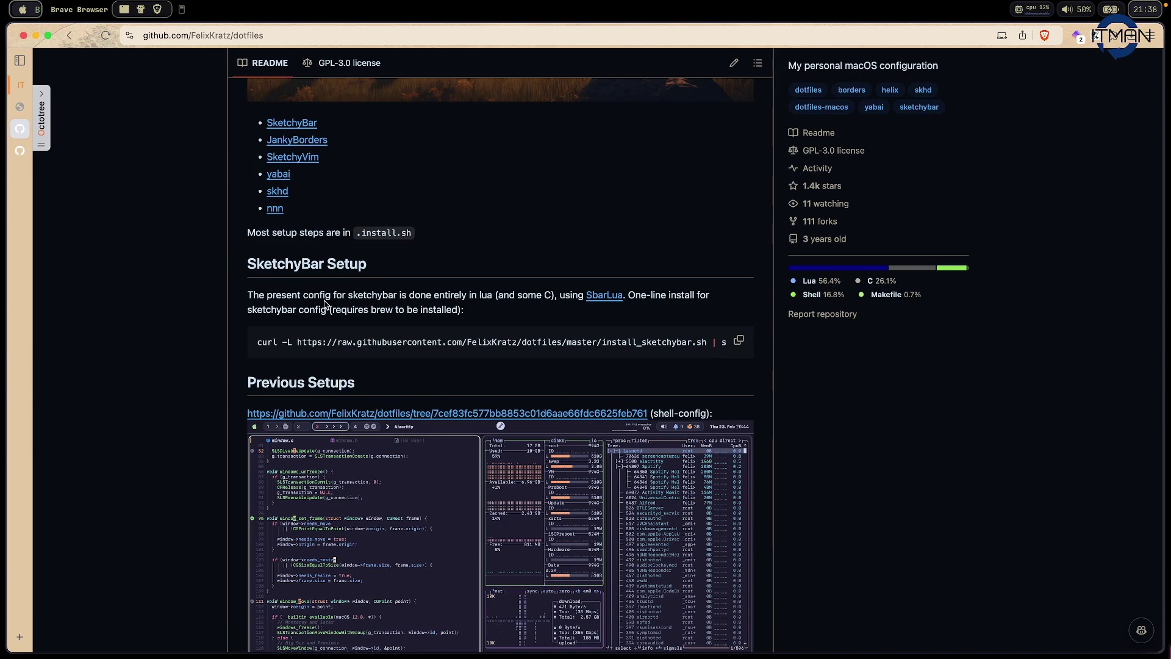
{"action": "scroll", "coordinate": [505, 340], "scroll_direction": "down", "scroll_amount": 5}
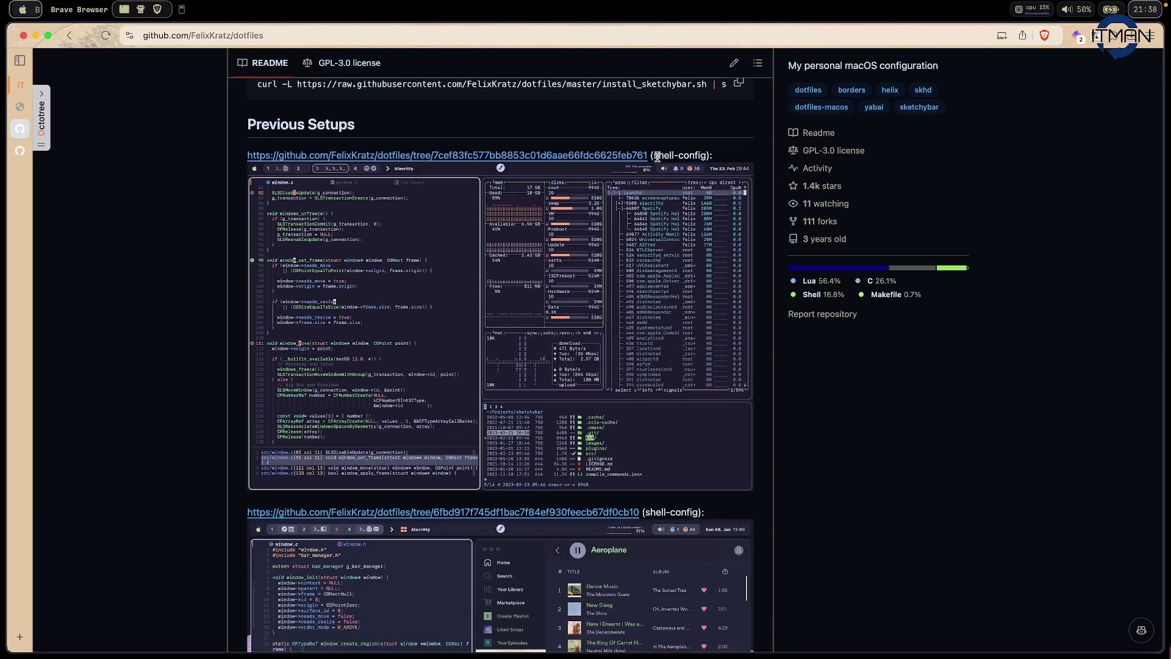
{"action": "scroll", "coordinate": [655, 274], "scroll_direction": "down", "scroll_amount": 6}
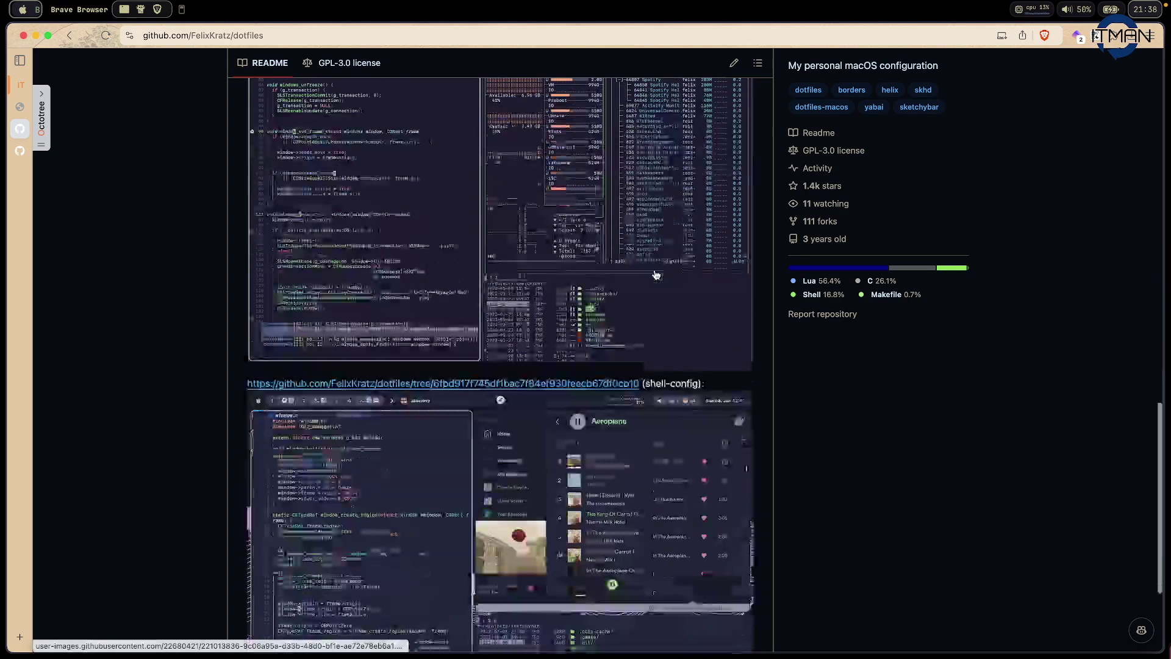
{"action": "scroll", "coordinate": [656, 274], "scroll_direction": "up", "scroll_amount": 12}
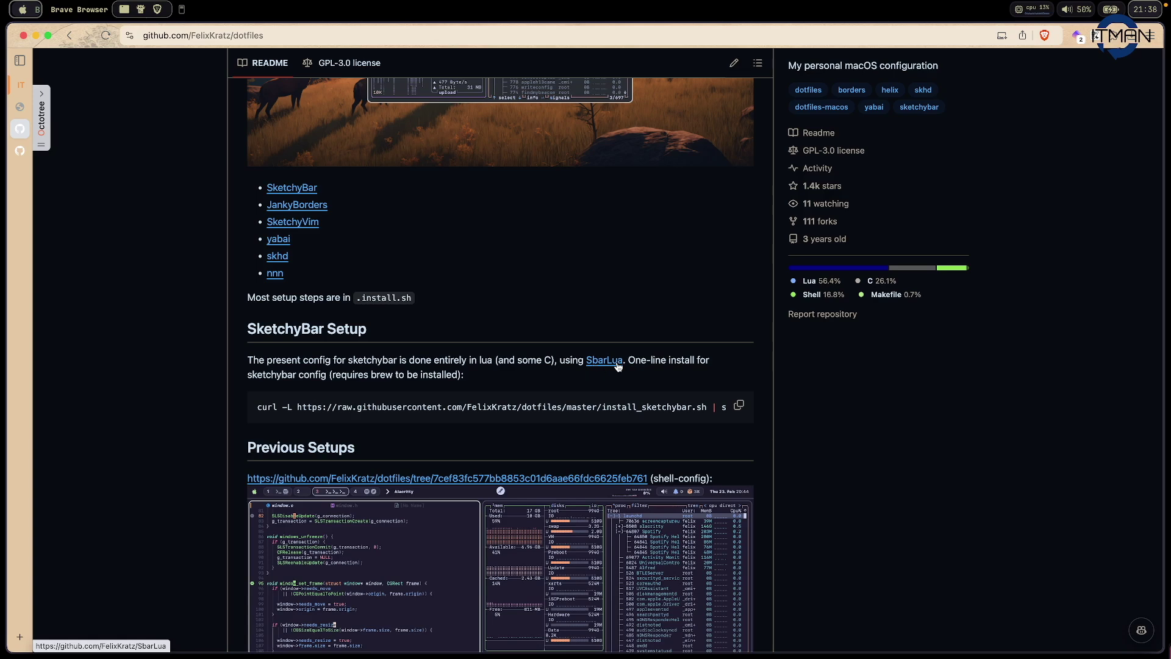
{"action": "scroll", "coordinate": [579, 385], "scroll_direction": "down", "scroll_amount": 1}
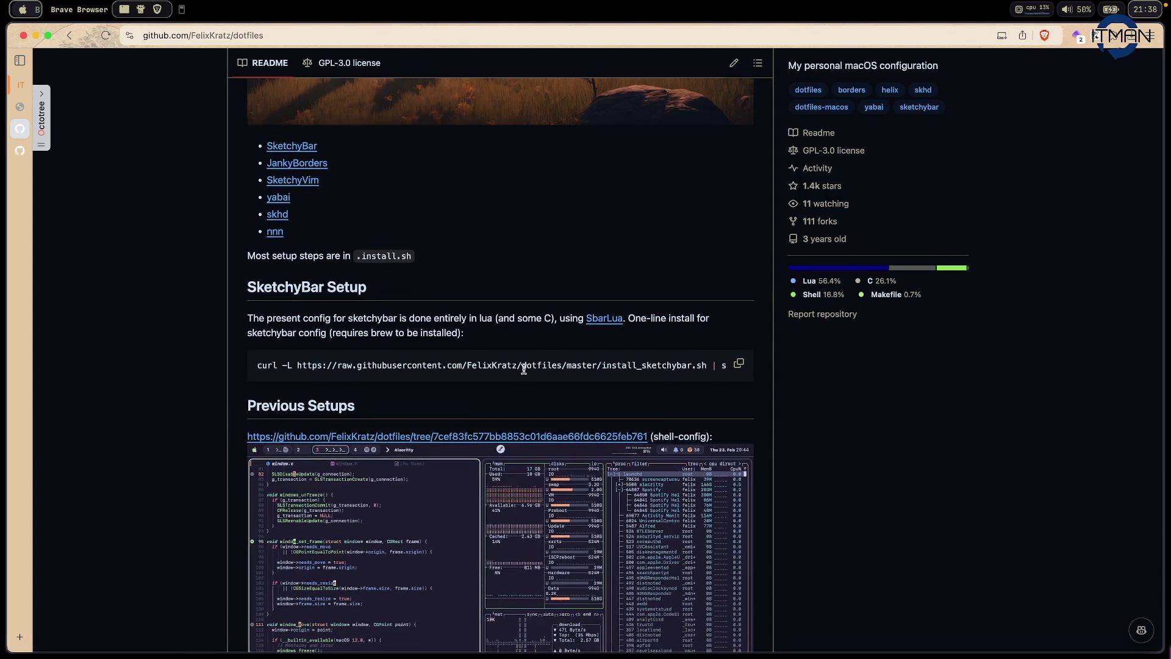
{"action": "scroll", "coordinate": [523, 370], "scroll_direction": "right", "scroll_amount": 1}
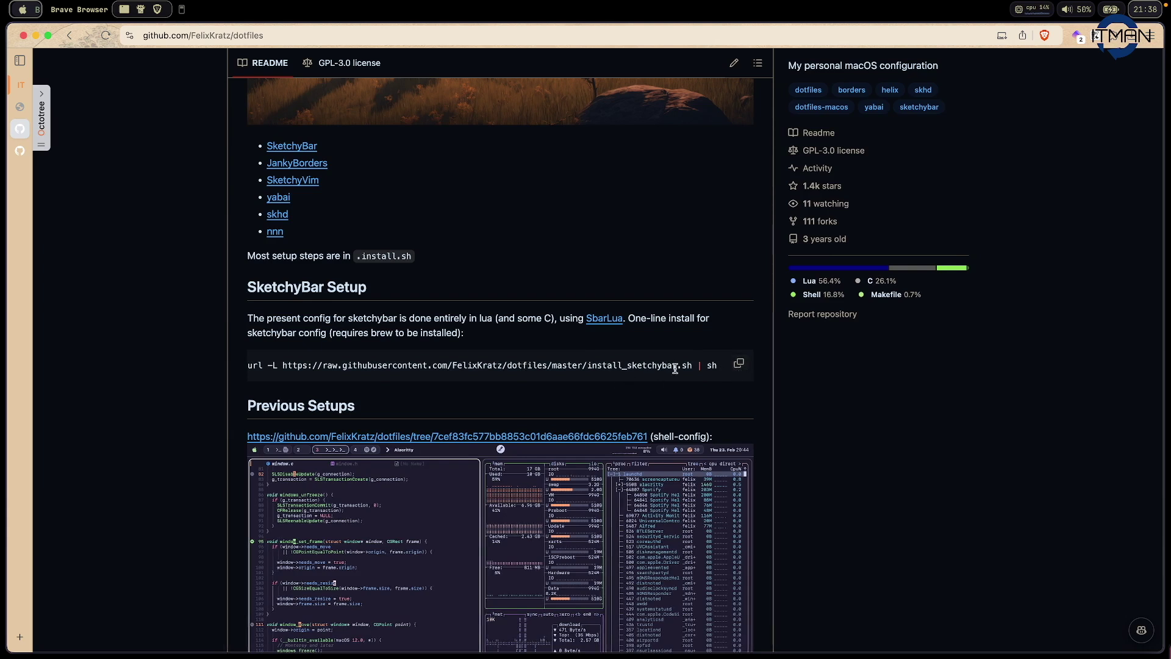
{"action": "scroll", "coordinate": [676, 368], "scroll_direction": "up", "scroll_amount": 1}
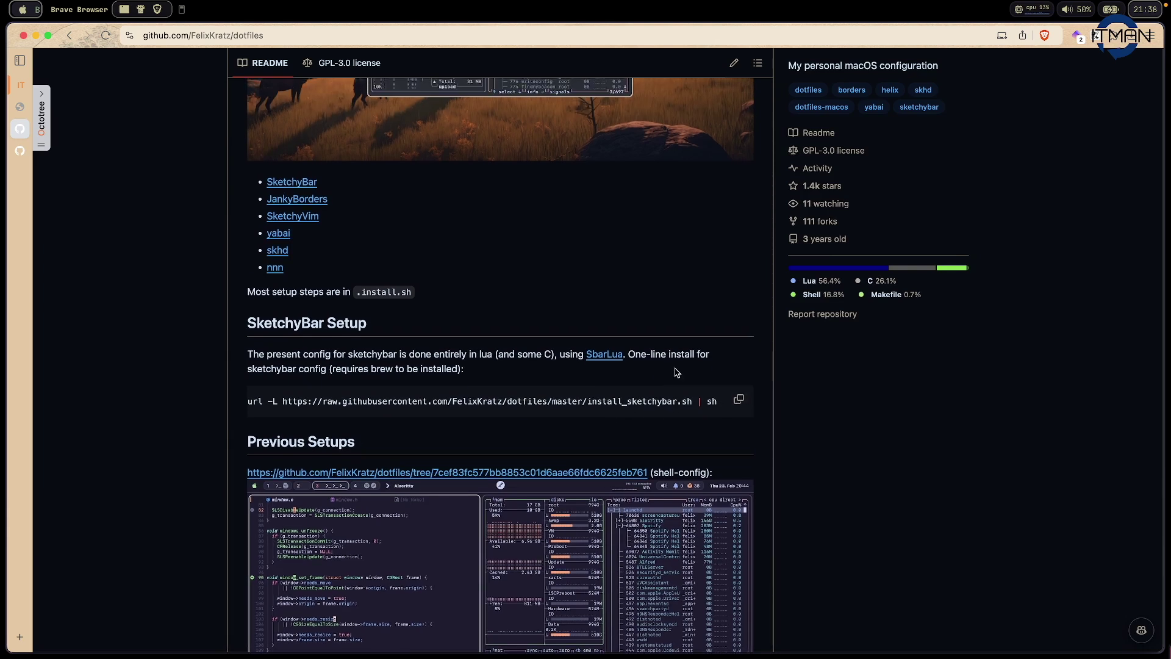
{"action": "left_click_drag", "start_coordinate": [588, 401], "coordinate": [681, 412]}
Open install_sketchybar.sh from the repository file list
{"action": "scroll", "coordinate": [682, 414], "scroll_direction": "up", "scroll_amount": 10}
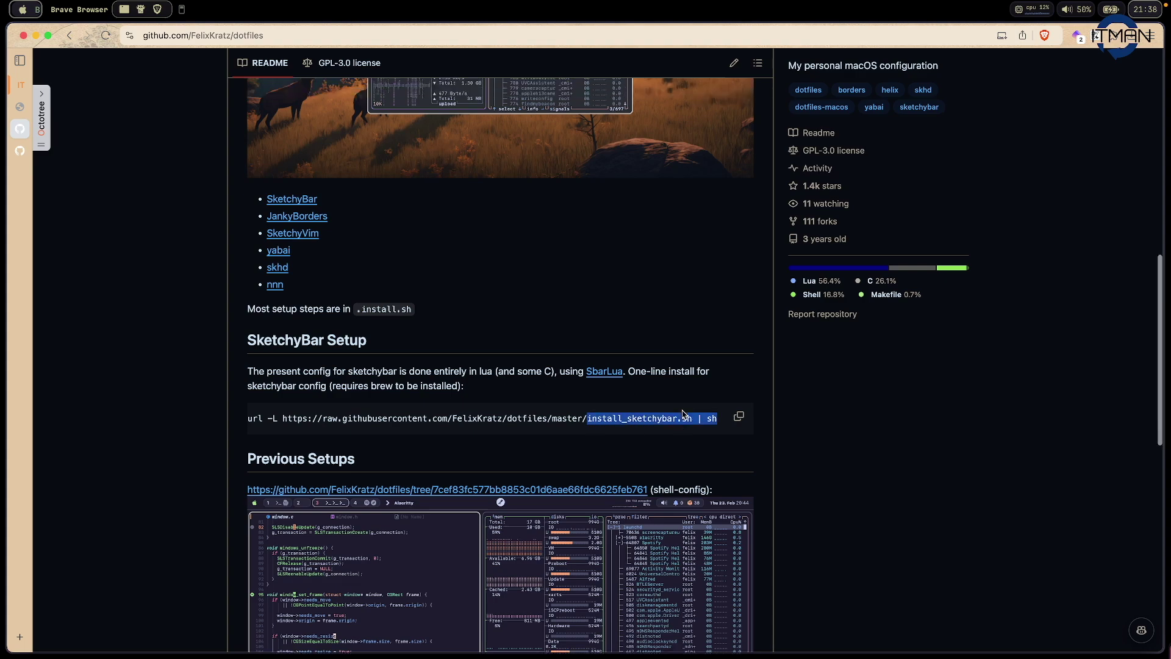
{"action": "scroll", "coordinate": [683, 414], "scroll_direction": "up", "scroll_amount": 3}
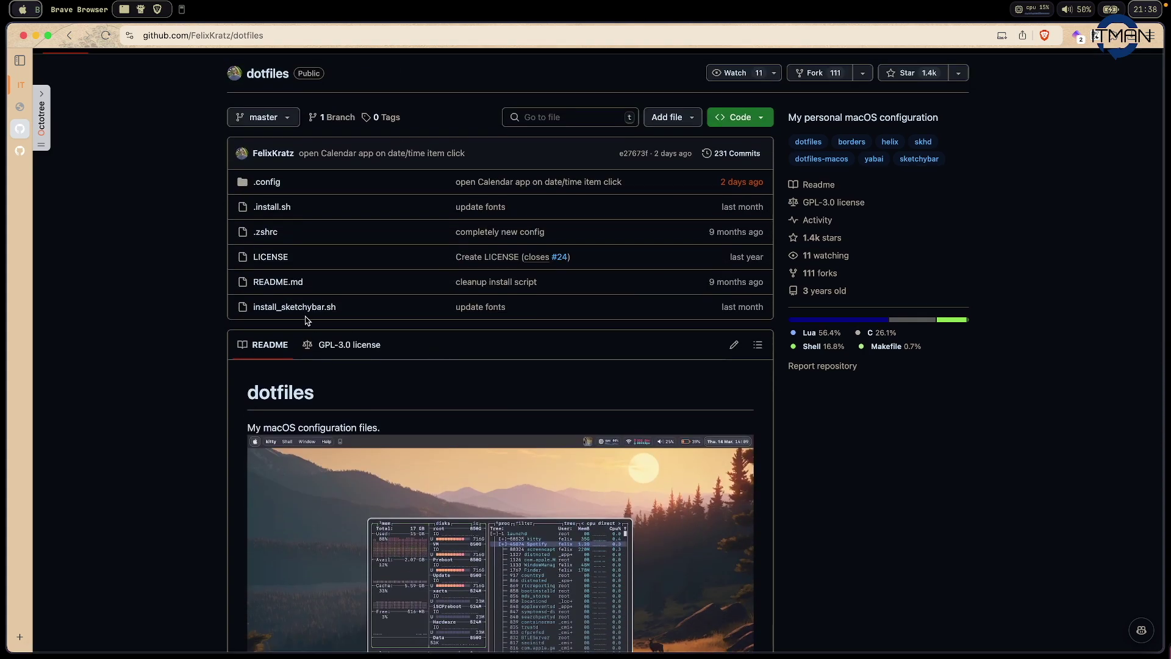
{"action": "left_click", "coordinate": [318, 308]}
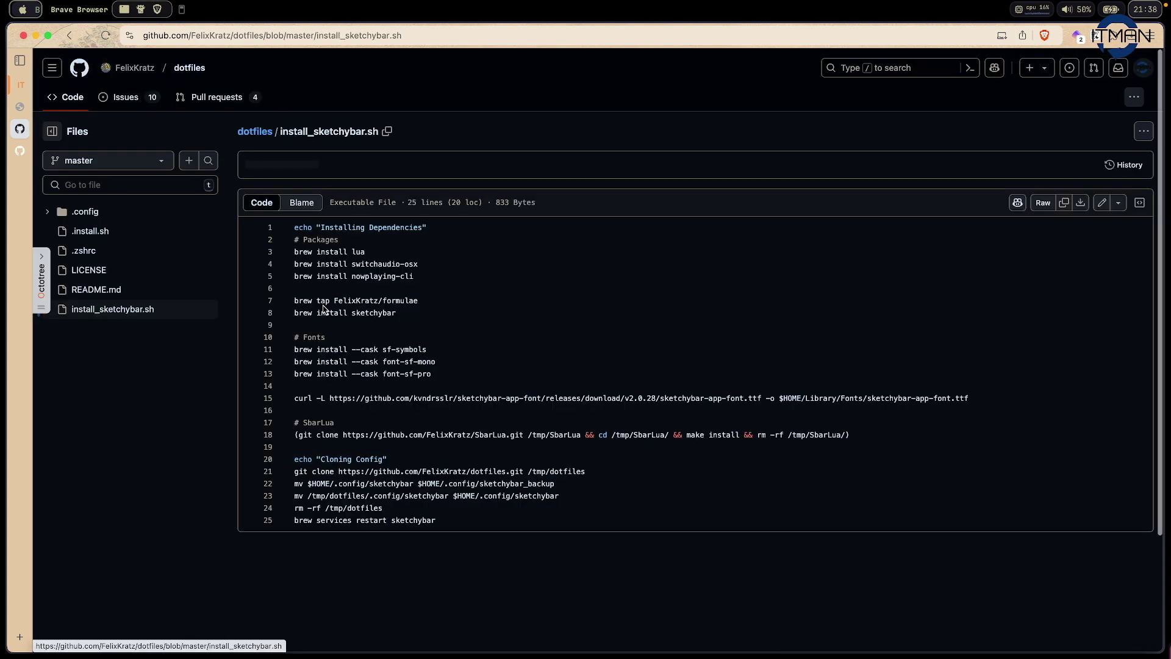
{"action": "left_click_drag", "start_coordinate": [296, 249], "coordinate": [439, 276]}
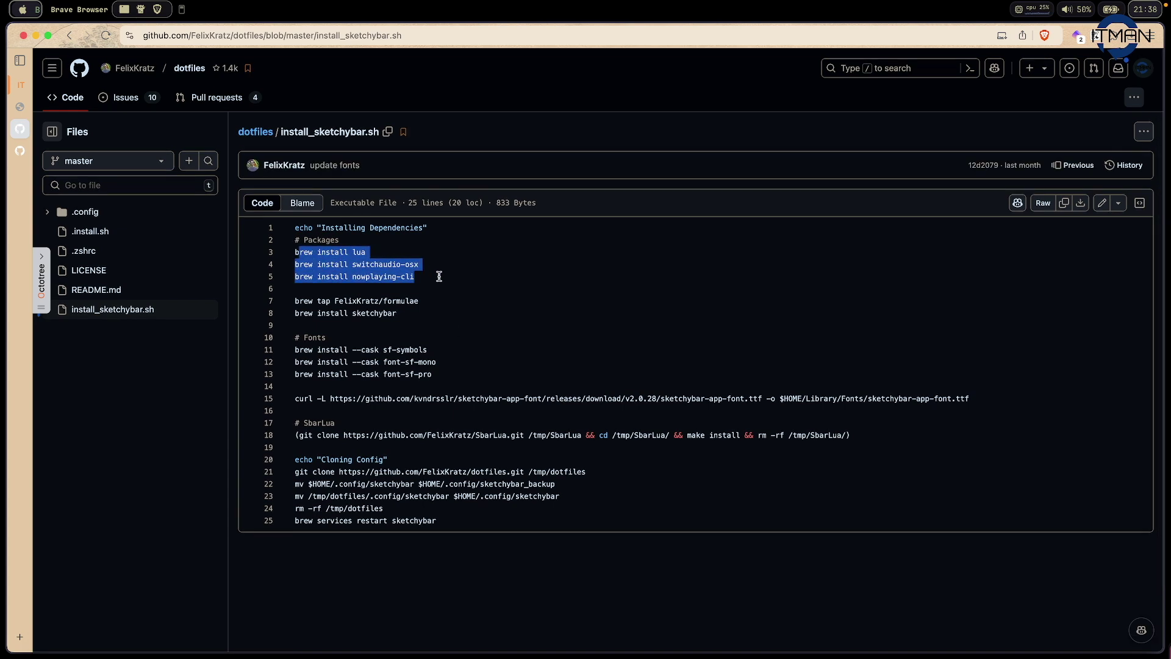
{"action": "left_click_drag", "start_coordinate": [277, 252], "coordinate": [421, 274]}
{"action": "left_click_drag", "start_coordinate": [331, 295], "coordinate": [423, 307]}
{"action": "left_click", "coordinate": [426, 312]}
{"action": "left_click_drag", "start_coordinate": [357, 346], "coordinate": [466, 370]}
{"action": "scroll", "coordinate": [466, 370], "scroll_direction": "up", "scroll_amount": 1}
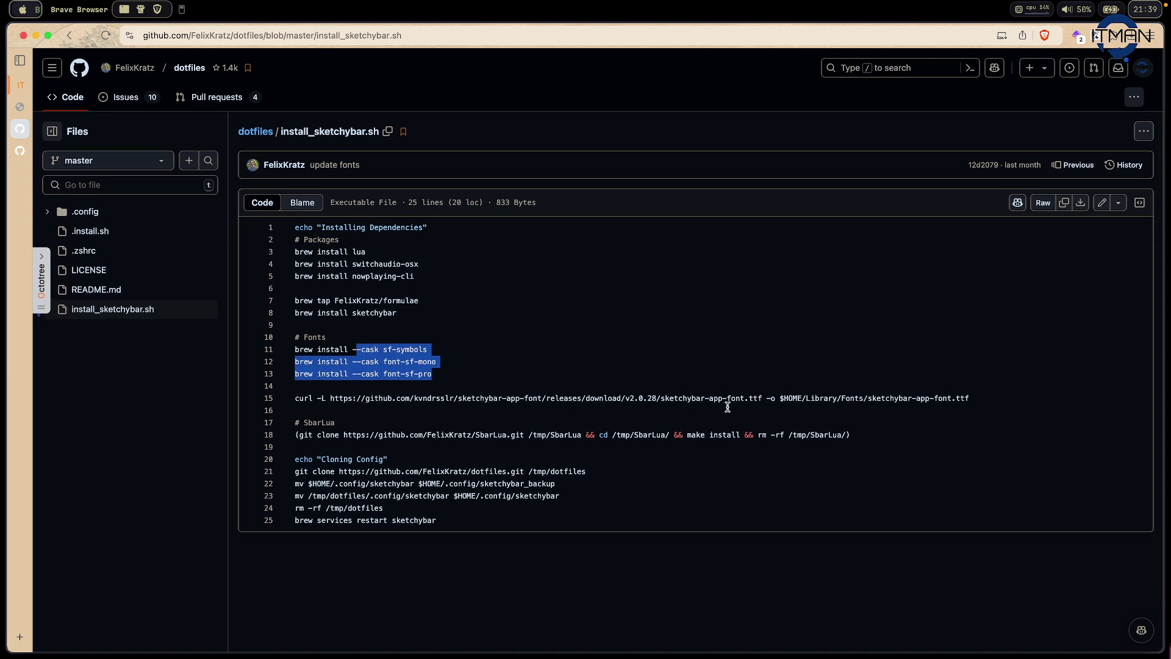
{"action": "left_click", "coordinate": [999, 397]}
{"action": "left_click_drag", "start_coordinate": [824, 406], "coordinate": [816, 402]}
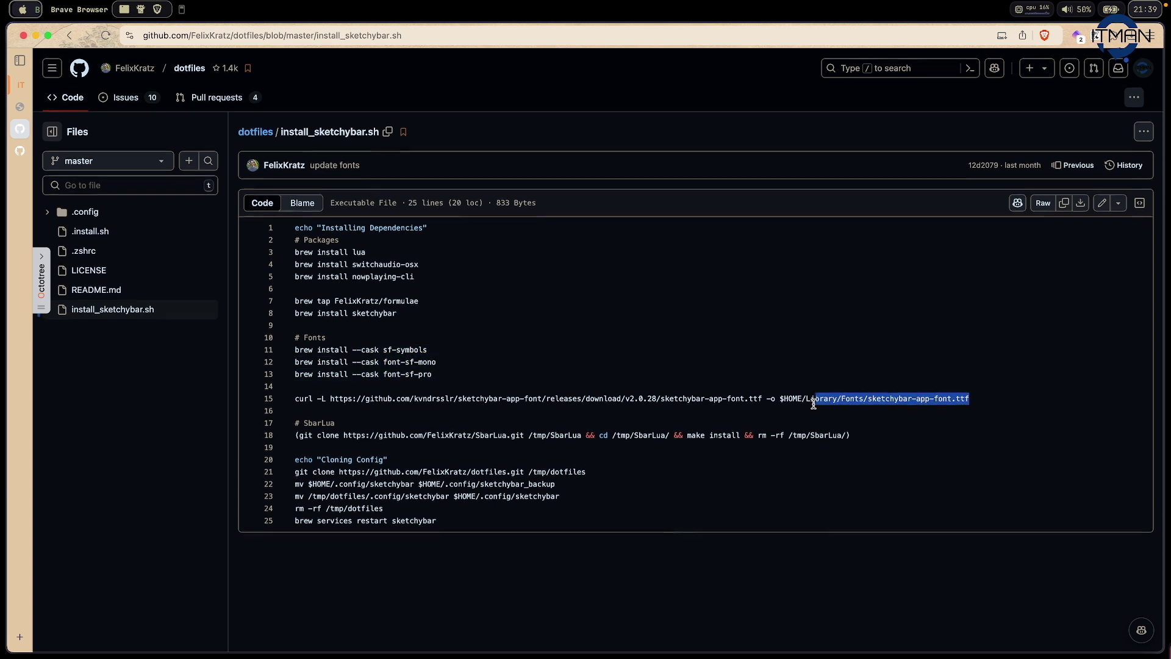
{"action": "scroll", "coordinate": [782, 434], "scroll_direction": "down", "scroll_amount": 1}
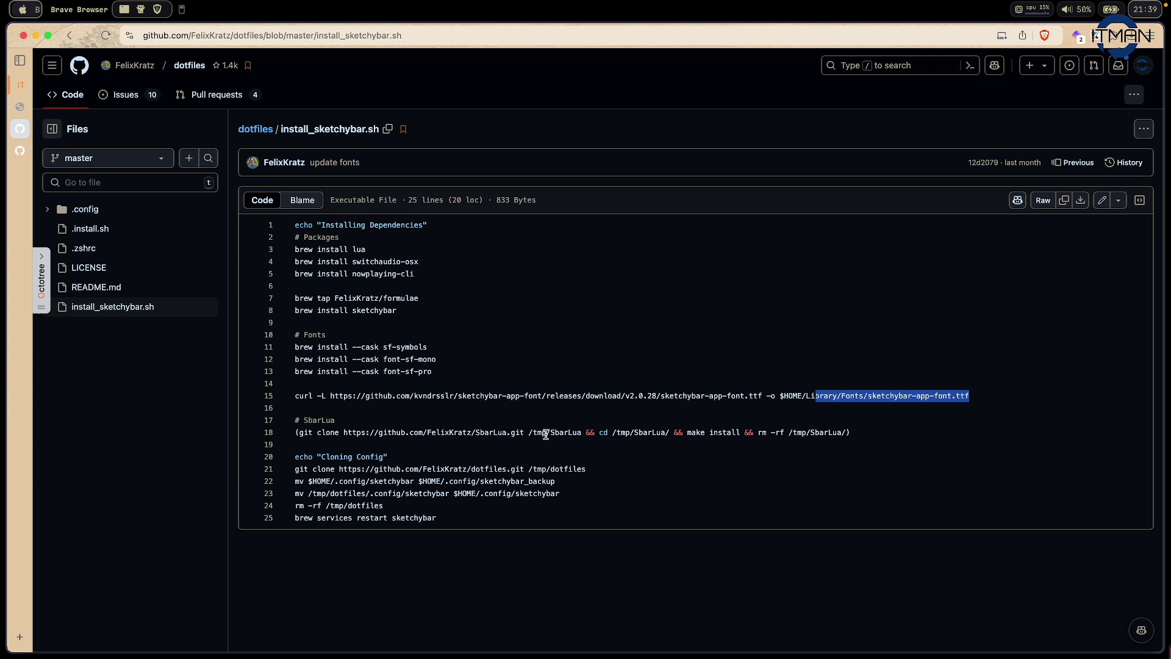
{"action": "scroll", "coordinate": [546, 434], "scroll_direction": "down", "scroll_amount": 1}
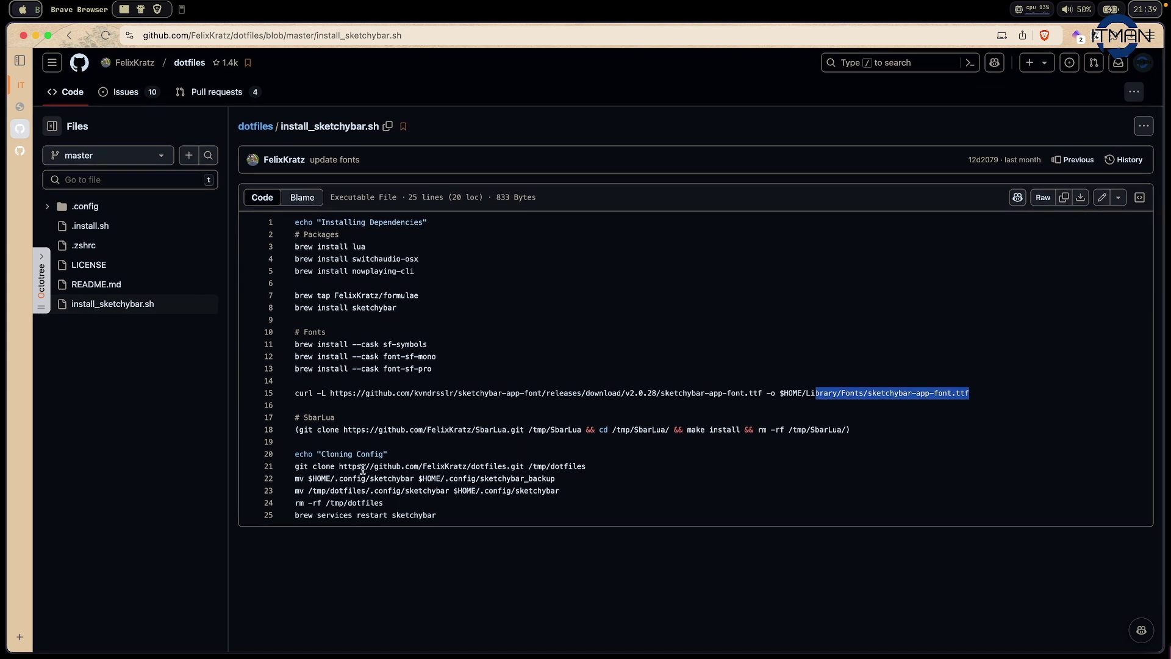
{"action": "left_click_drag", "start_coordinate": [294, 456], "coordinate": [473, 514]}
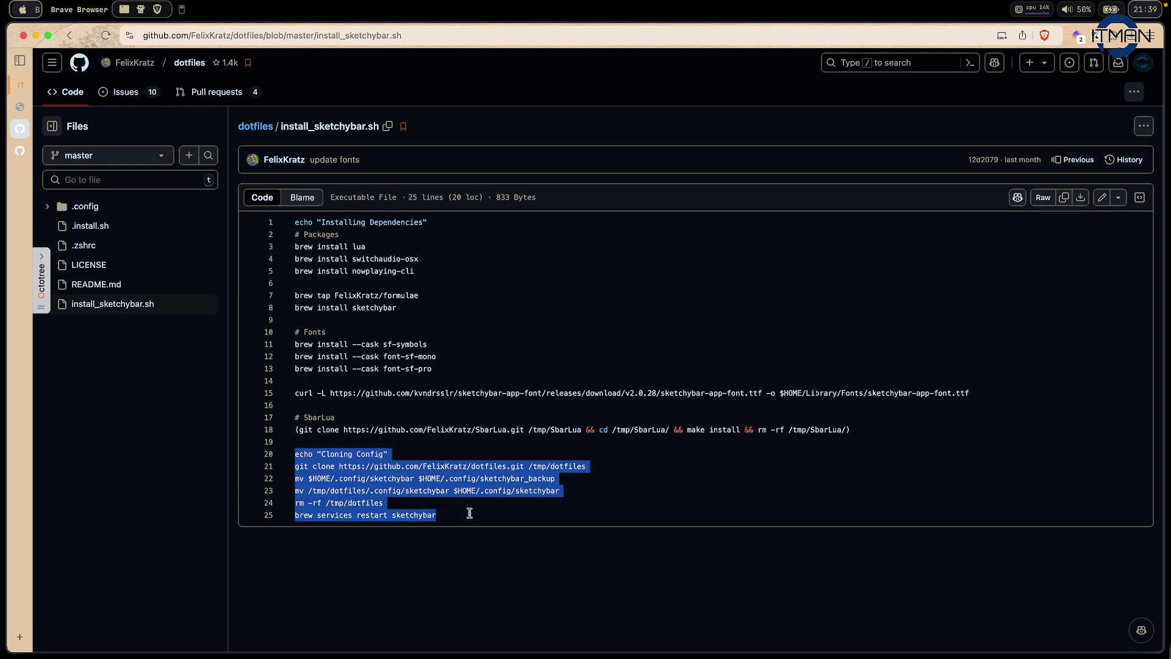
{"action": "left_click", "coordinate": [512, 477]}
{"action": "left_click_drag", "start_coordinate": [415, 467], "coordinate": [594, 466]}
{"action": "left_click_drag", "start_coordinate": [431, 467], "coordinate": [473, 466]}
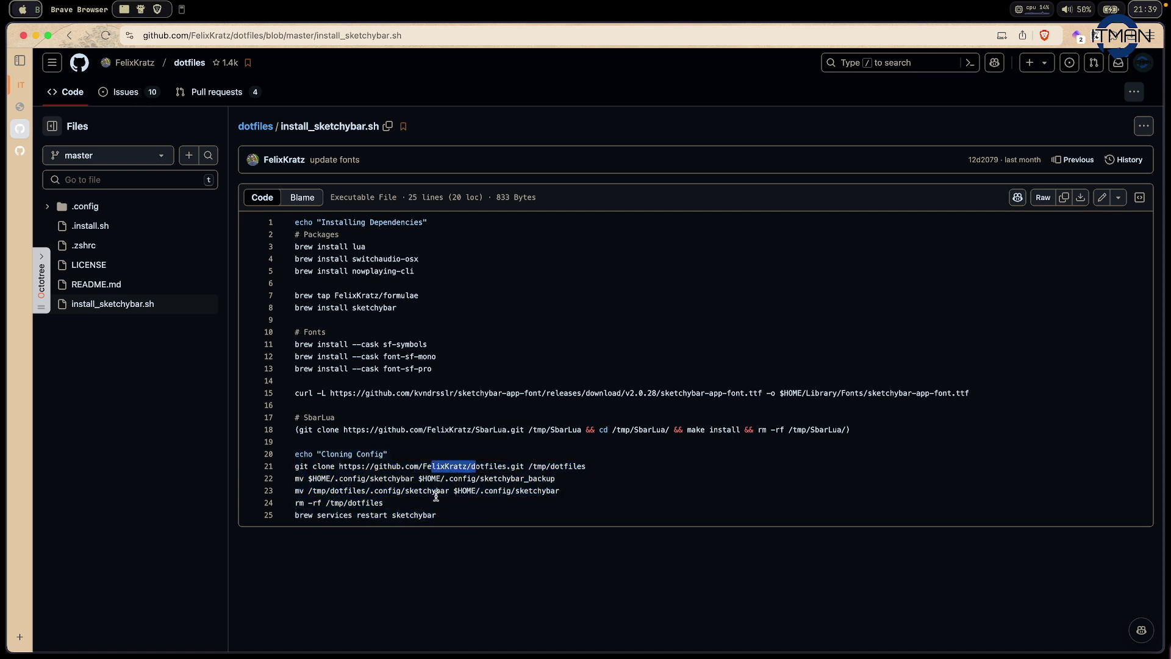
{"action": "left_click_drag", "start_coordinate": [291, 478], "coordinate": [409, 479]}
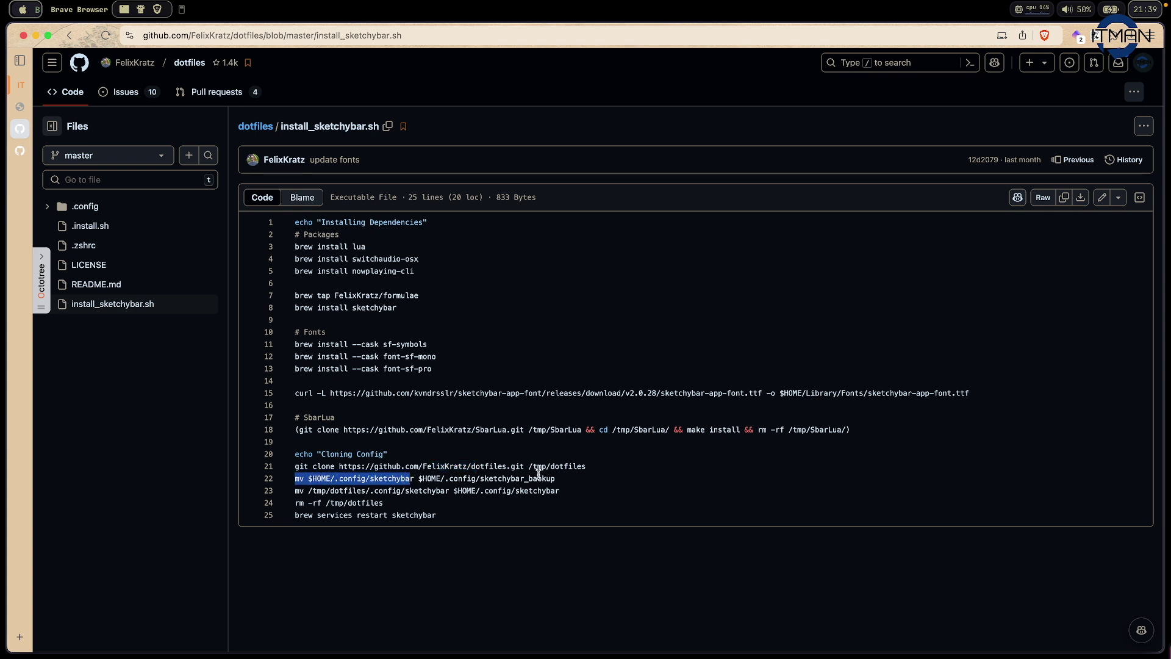
{"action": "left_click_drag", "start_coordinate": [471, 497], "coordinate": [390, 503]}
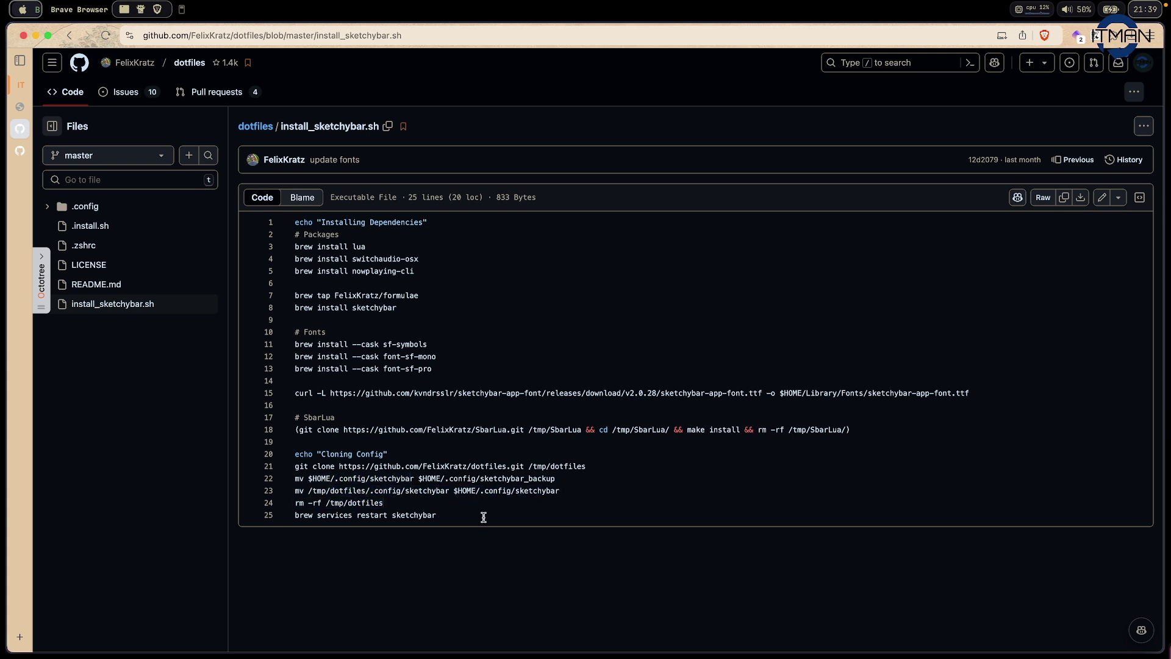
{"action": "left_click_drag", "start_coordinate": [483, 516], "coordinate": [288, 518]}
{"action": "key", "text": "super+a"}
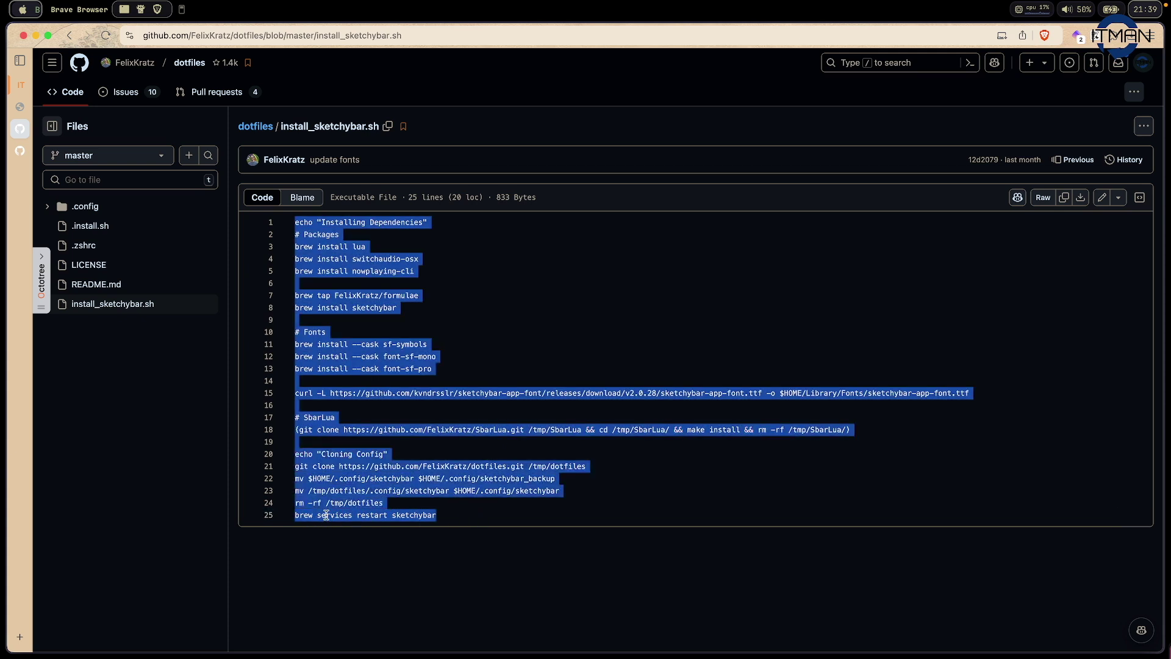
{"action": "left_click", "coordinate": [325, 516]}
Open .config/sketchybar/init.lua and inspect its initial configuration block
{"action": "left_click", "coordinate": [48, 207]}
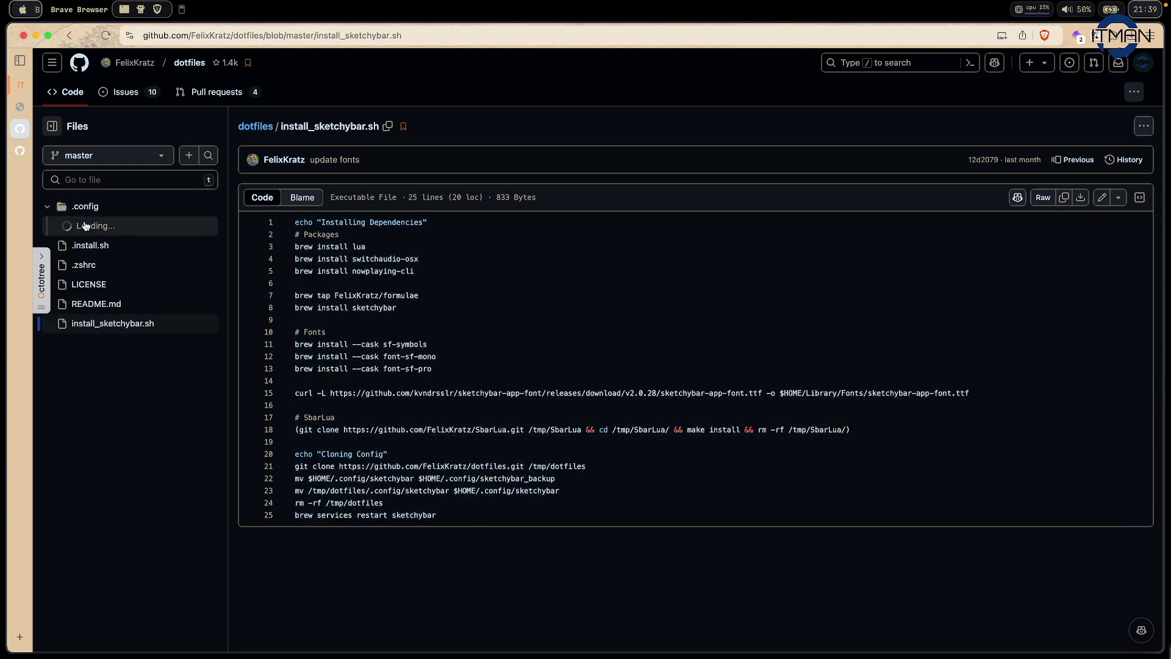
{"action": "left_click", "coordinate": [141, 291]}
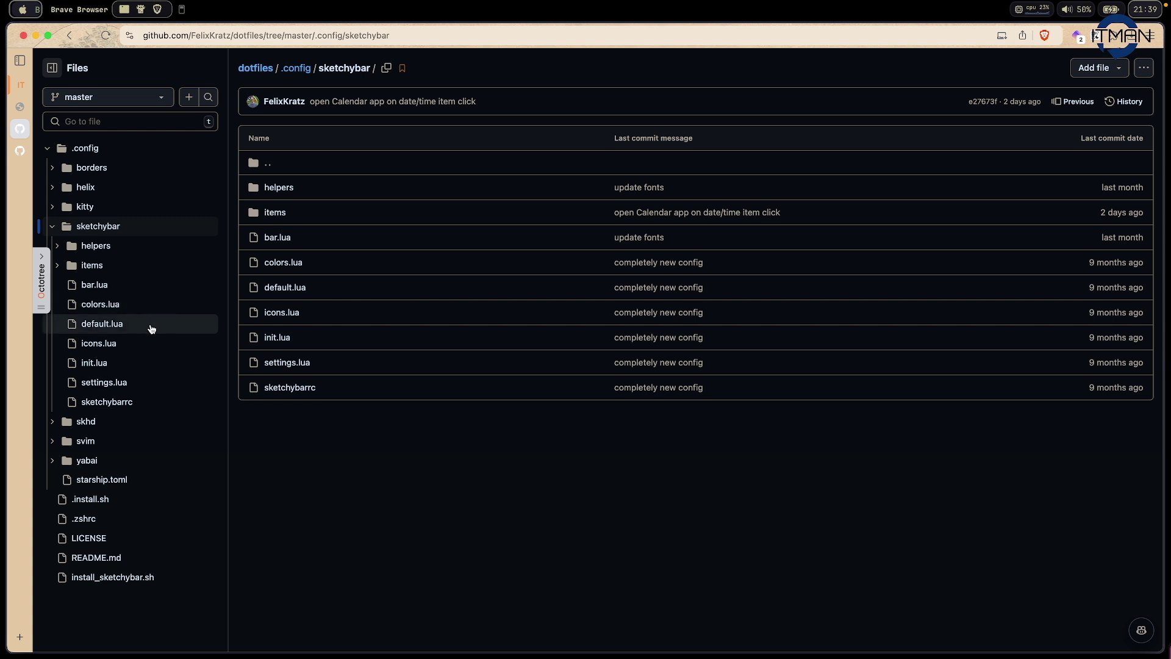
{"action": "left_click", "coordinate": [136, 366]}
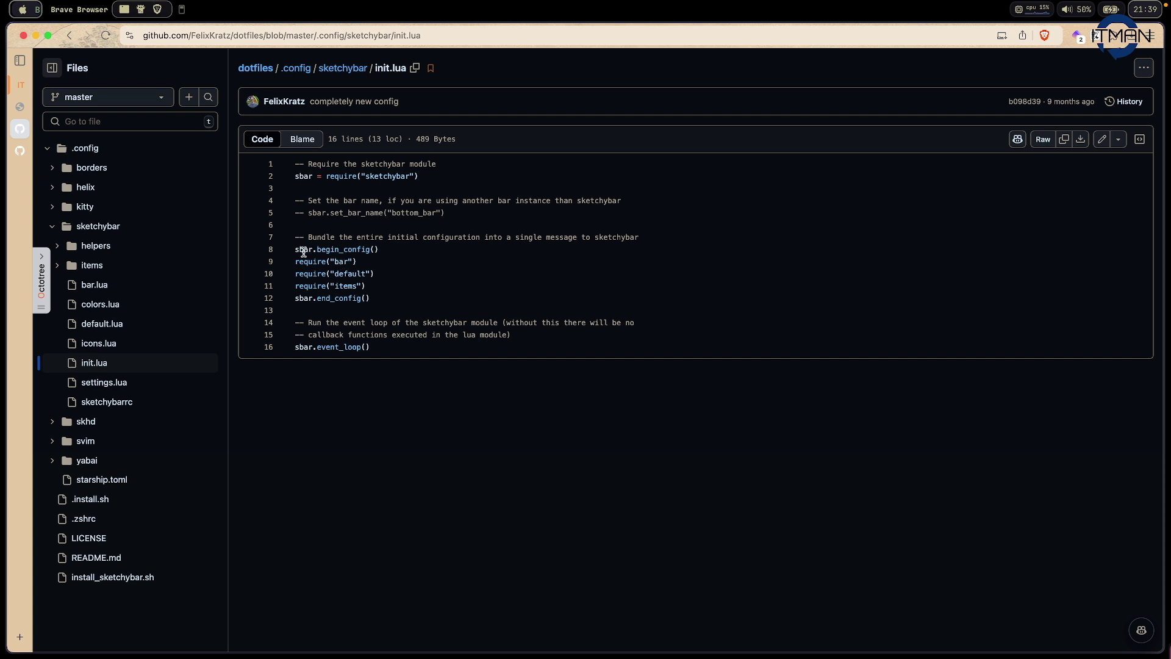
{"action": "left_click_drag", "start_coordinate": [304, 237], "coordinate": [402, 299]}
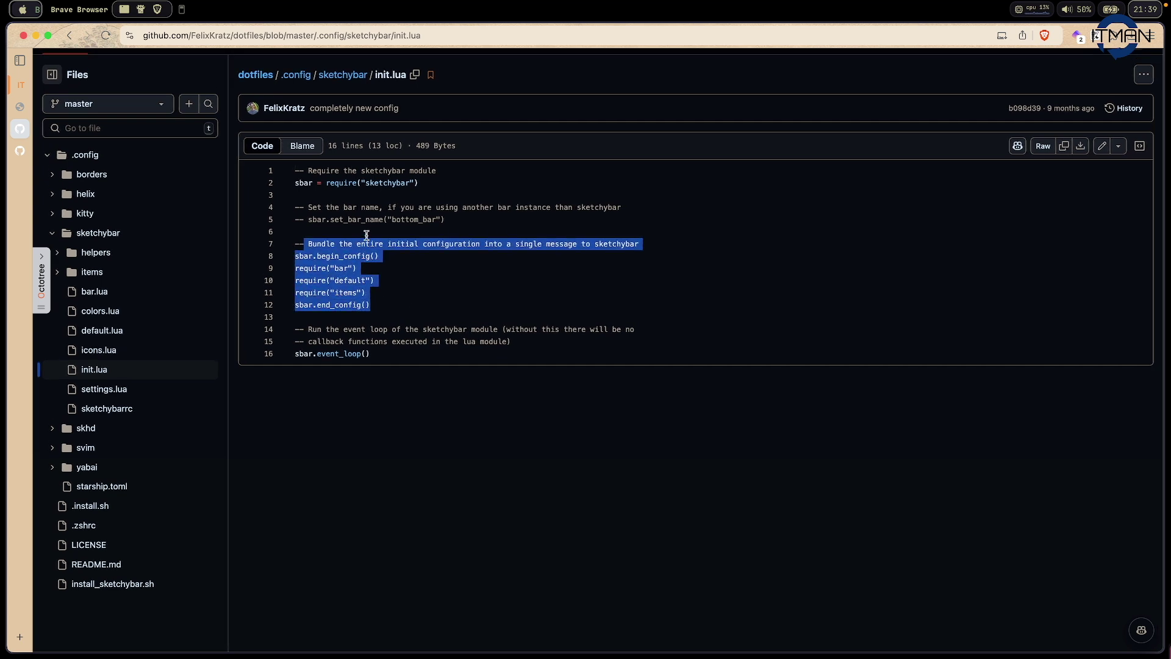
{"action": "left_click", "coordinate": [367, 234]}
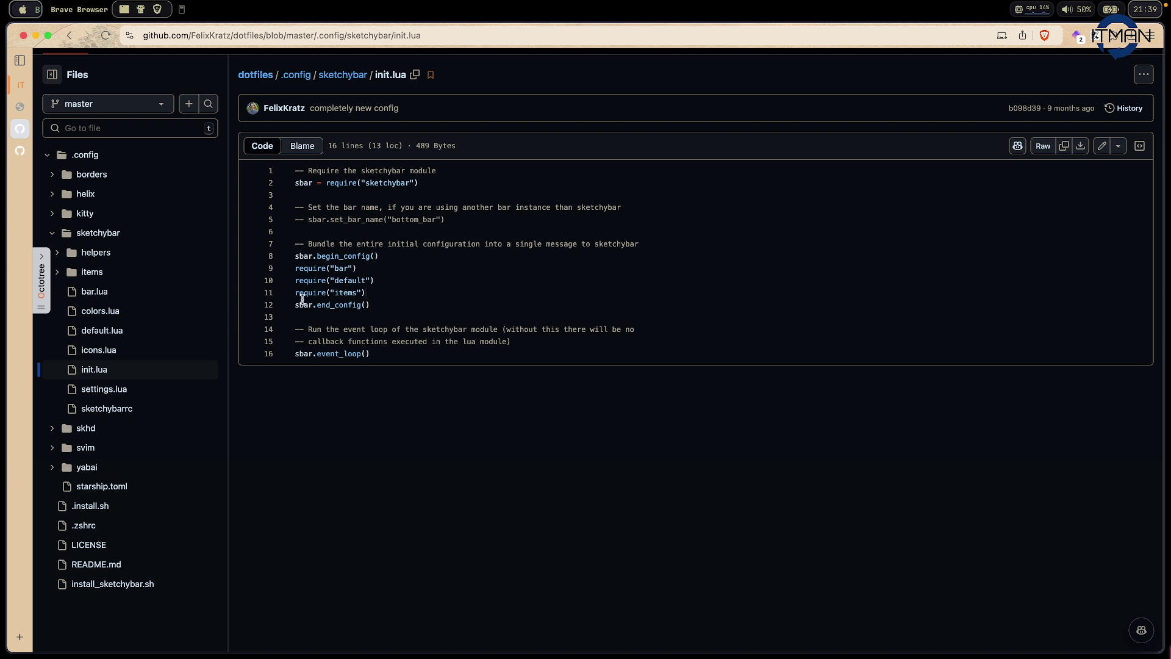
Open items/init.lua, select require lines 2–6, then switch to kitty
{"action": "left_click", "coordinate": [135, 271]}
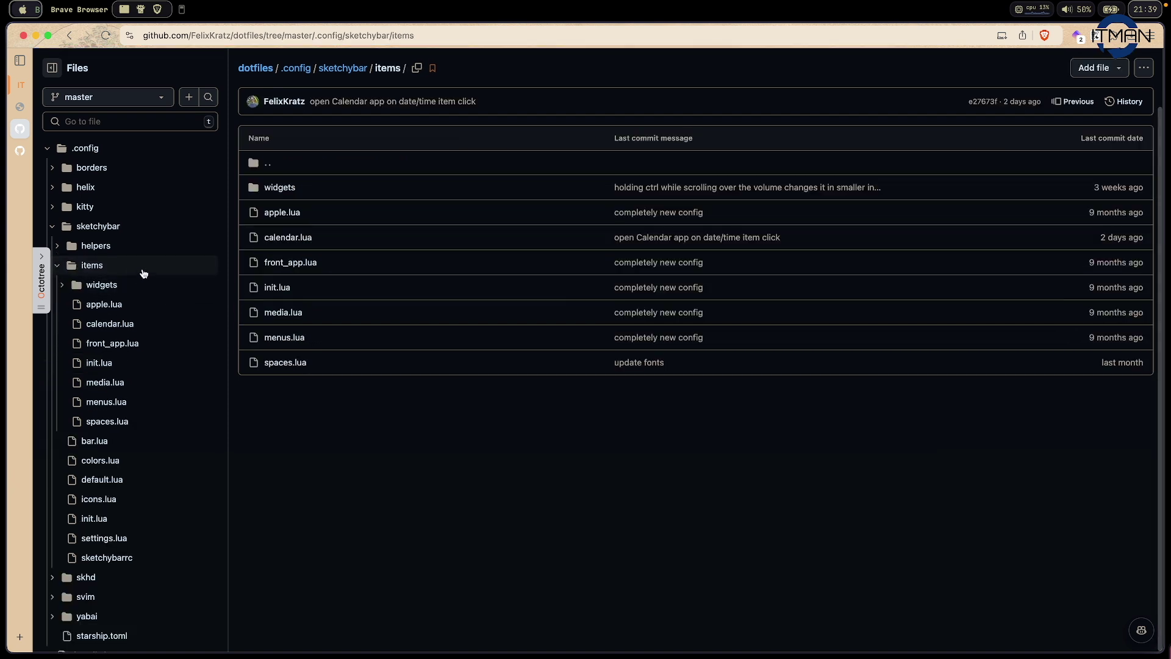
{"action": "left_click", "coordinate": [116, 371]}
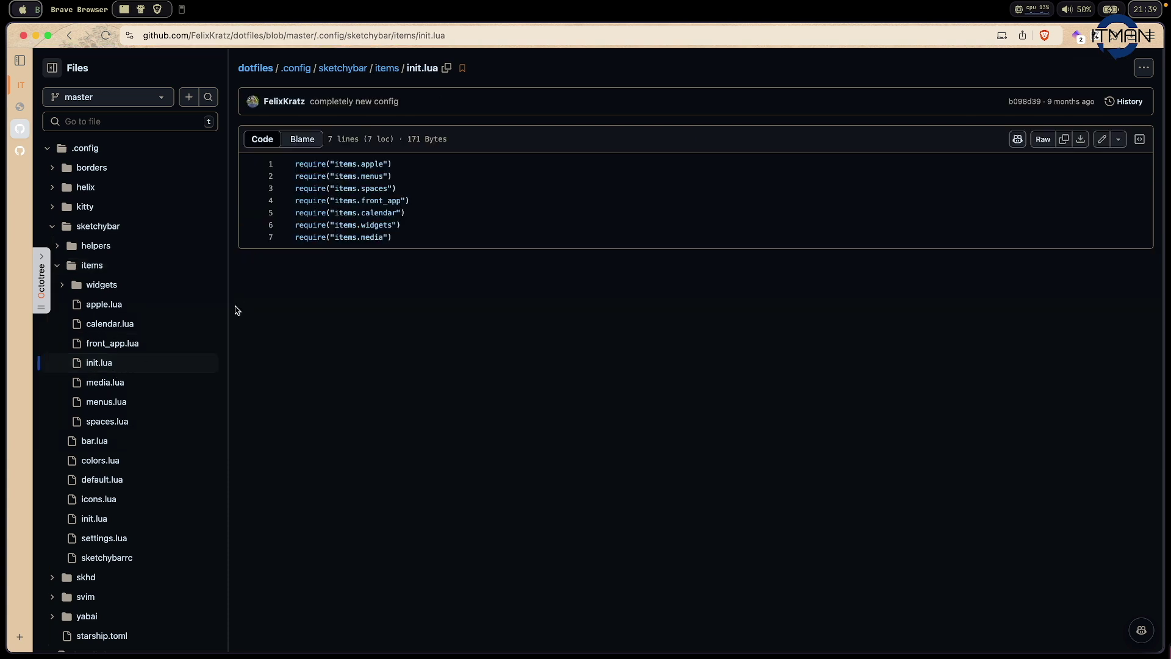
{"action": "left_click_drag", "start_coordinate": [304, 177], "coordinate": [406, 227]}
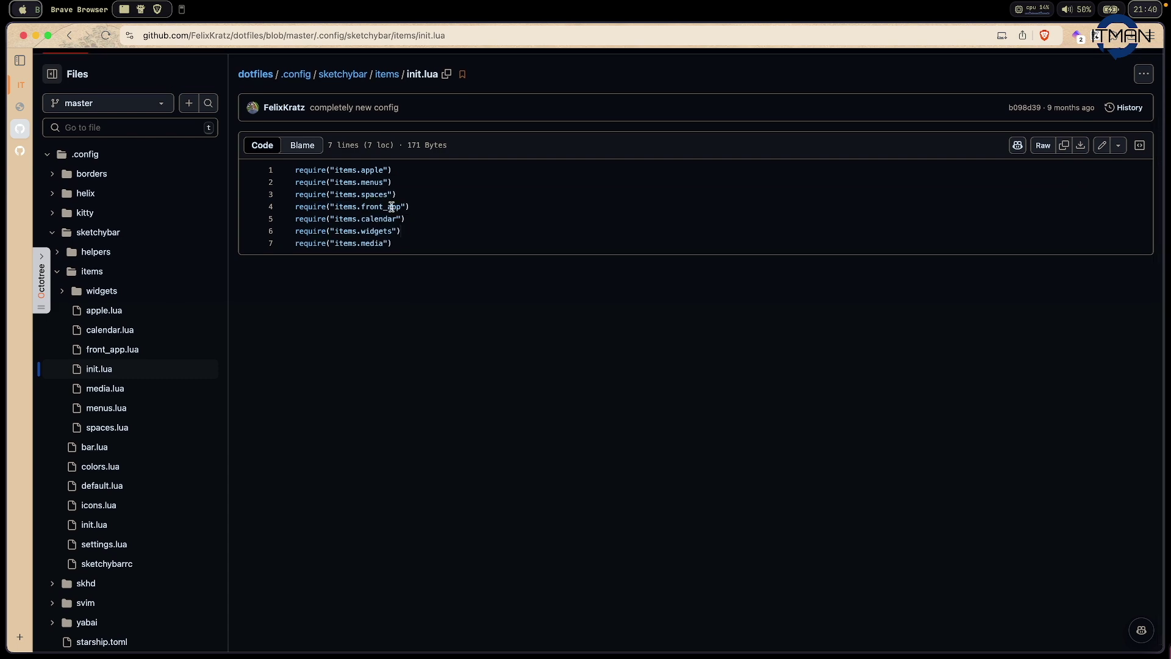
{"action": "key", "text": "alt+t"}
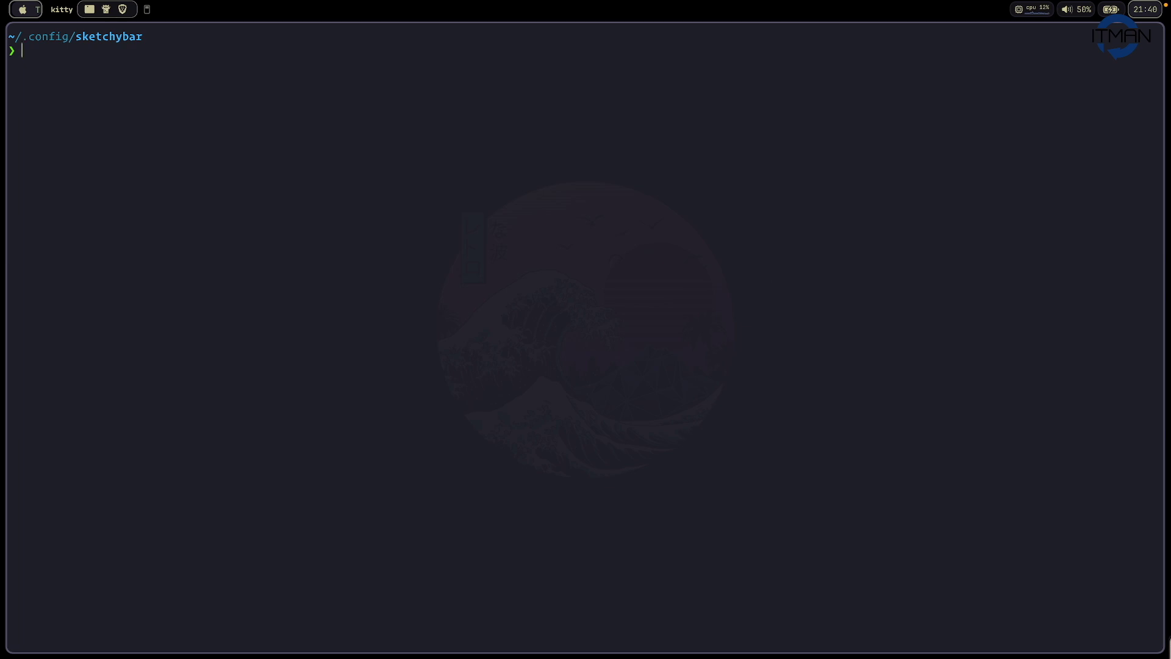
Launch LunarVim from the kitty terminal, correcting the mistyped lvim command
{"action": "type", "text": "nv"}
{"action": "key", "text": "BackSpace"}
{"action": "key", "text": "BackSpace"}
{"action": "type", "text": "livm"}
{"action": "key", "text": "BackSpace"}
{"action": "key", "text": "BackSpace"}
{"action": "key", "text": "BackSpace"}
{"action": "type", "text": "viomm"}
{"action": "key", "text": "Return"}
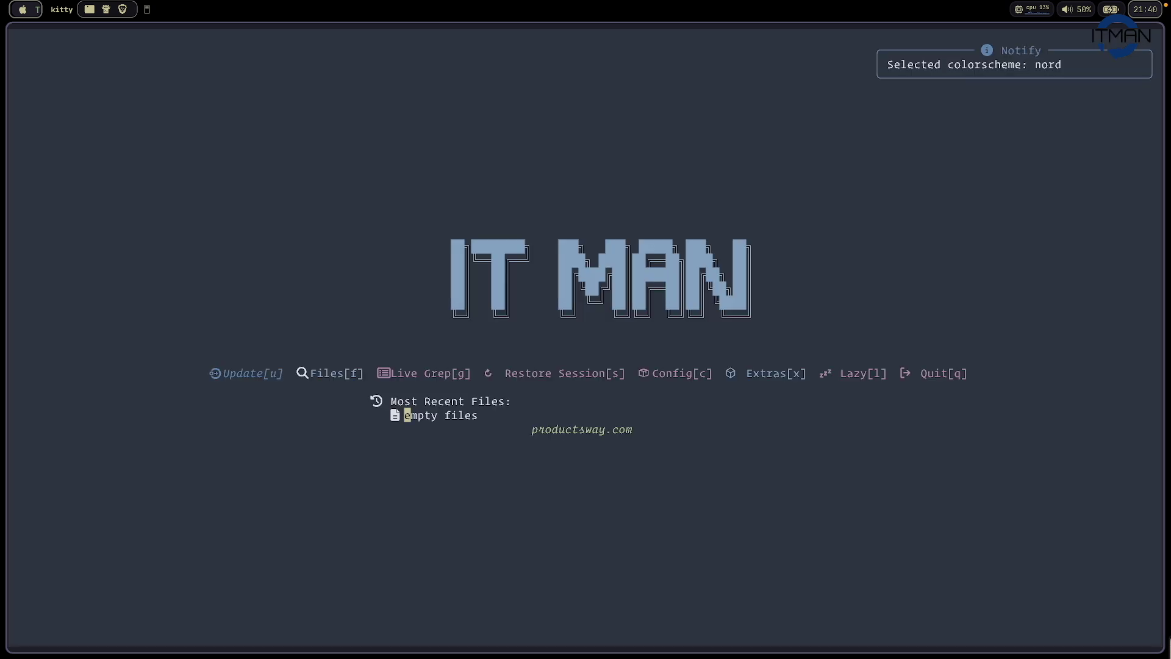
Open the sketchybar init.lua with the file picker and move onto the sbar variable
{"action": "type", "text": "finit"}
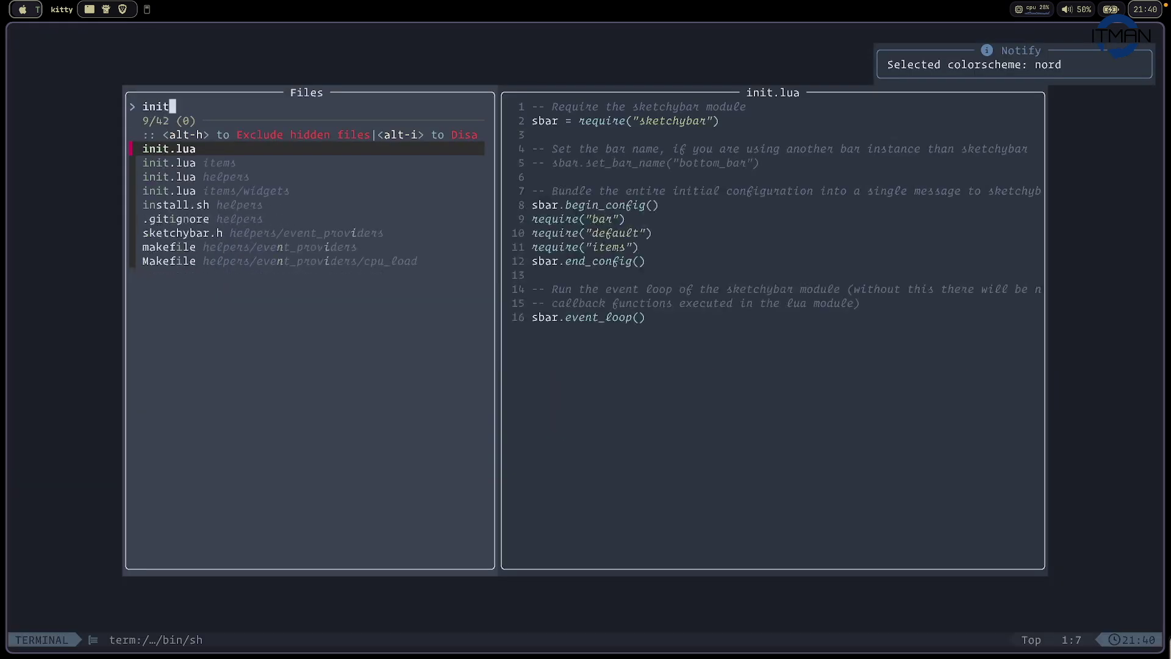
{"action": "key", "text": "Return"}
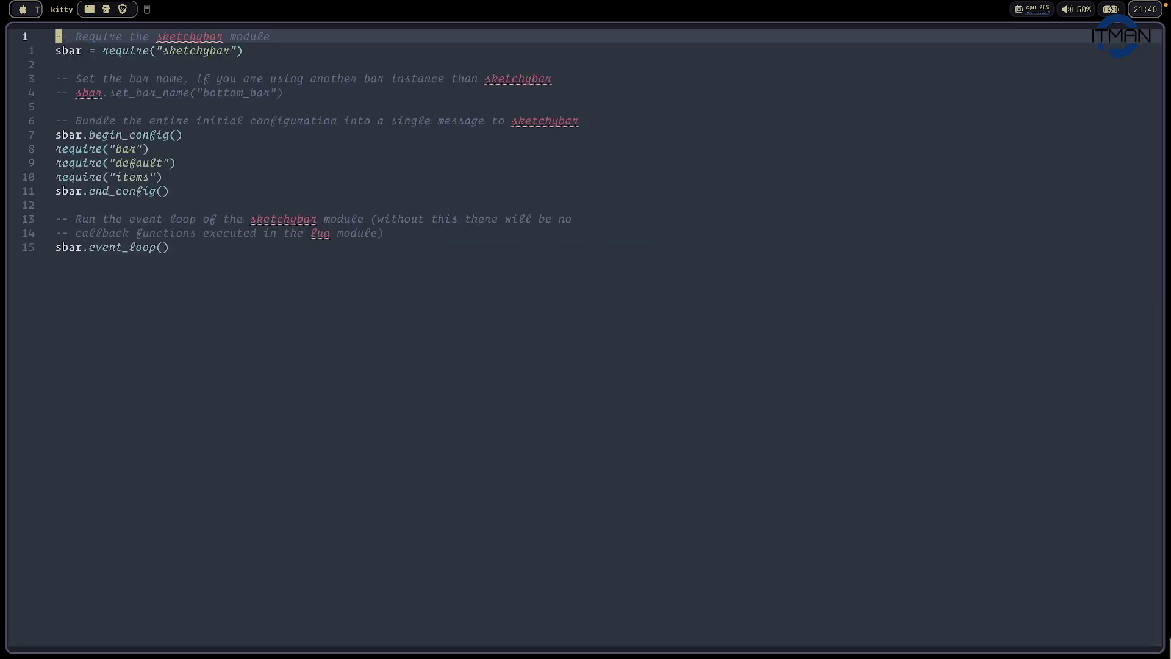
{"action": "key", "text": "j"}
{"action": "key", "text": "l"}
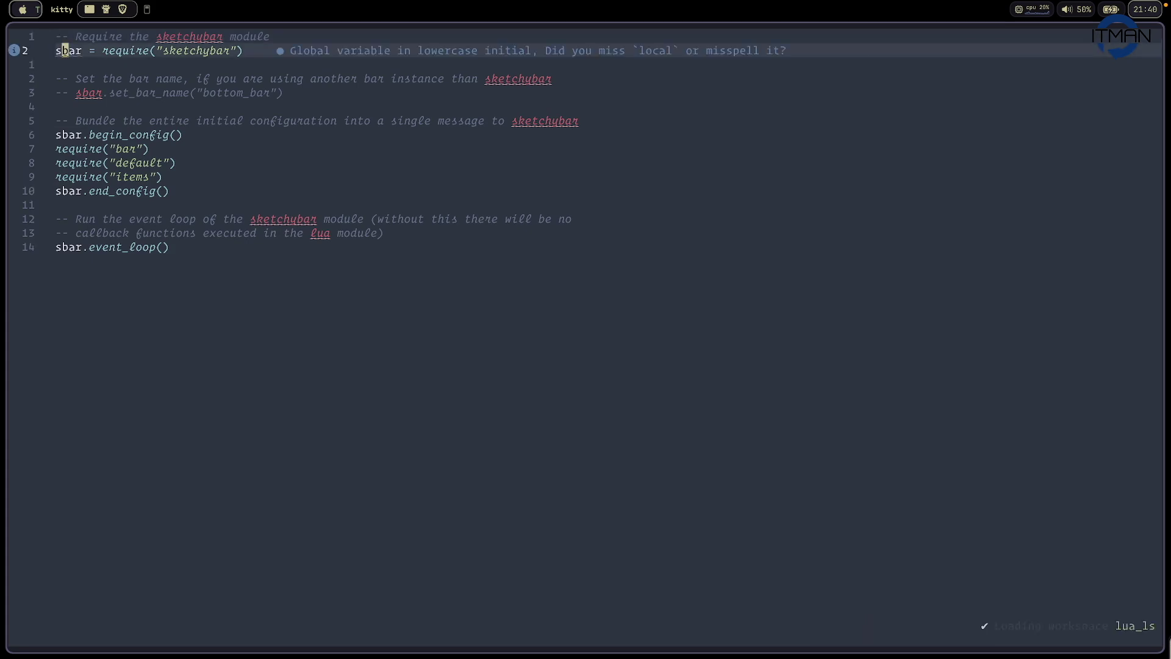
{"action": "key", "text": "u"}
{"action": "key", "text": "z"}
{"action": "key", "text": "Escape"}
{"action": "key", "text": "space"}
Turn on Zen Mode and scan the config calls around sbar.begin_config
{"action": "key", "text": "u"}
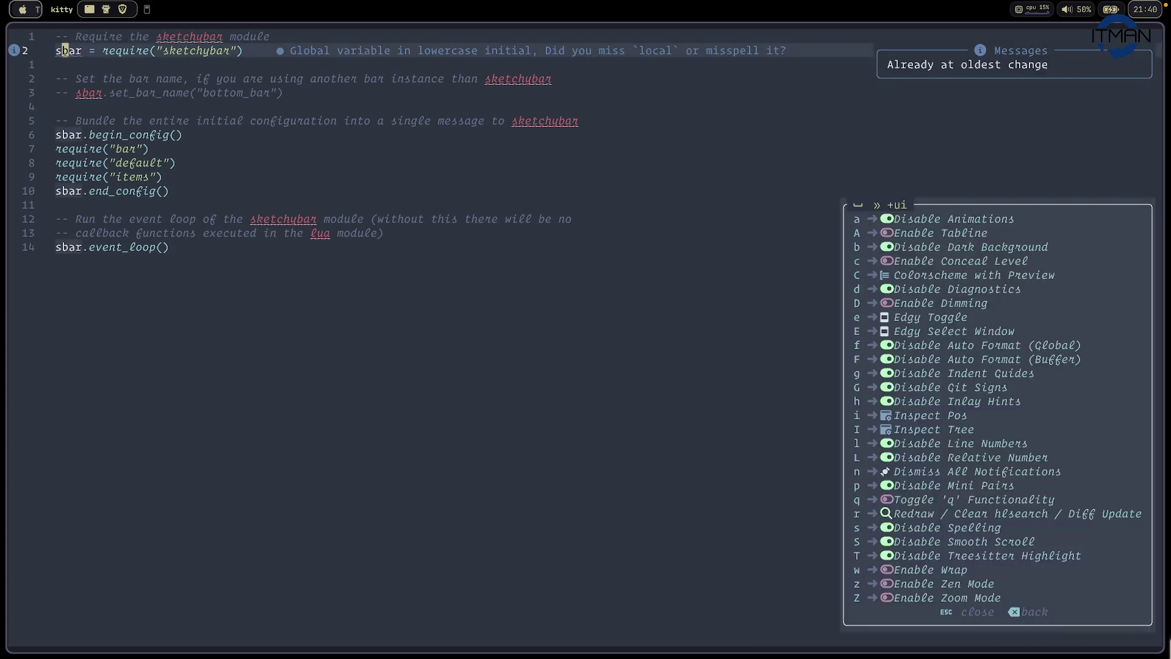
{"action": "key", "text": "z"}
{"action": "key", "text": "8"}
{"action": "key", "text": "j"}
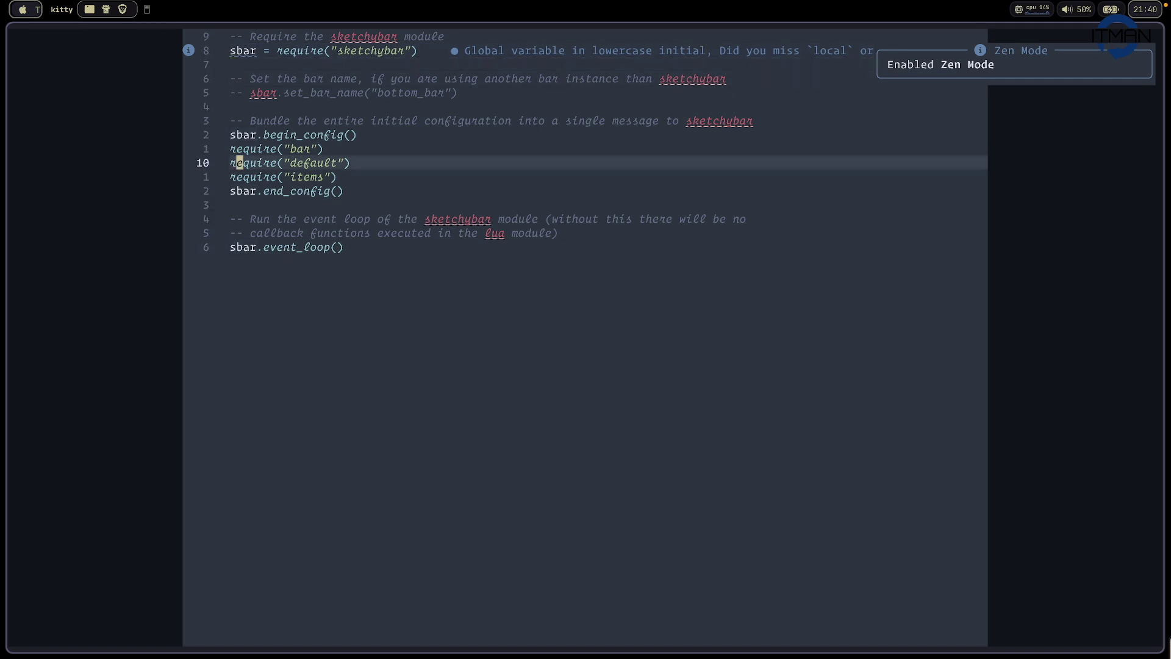
{"action": "key", "text": "2"}
{"action": "key", "text": "k"}
{"action": "key", "text": "2"}
{"action": "key", "text": "j"}
{"action": "key", "text": "8"}
Show the Neo-tree sidebar and expand the items and widgets folders
{"action": "key", "text": "k"}
{"action": "key", "text": "space"}
{"action": "key", "text": "e"}
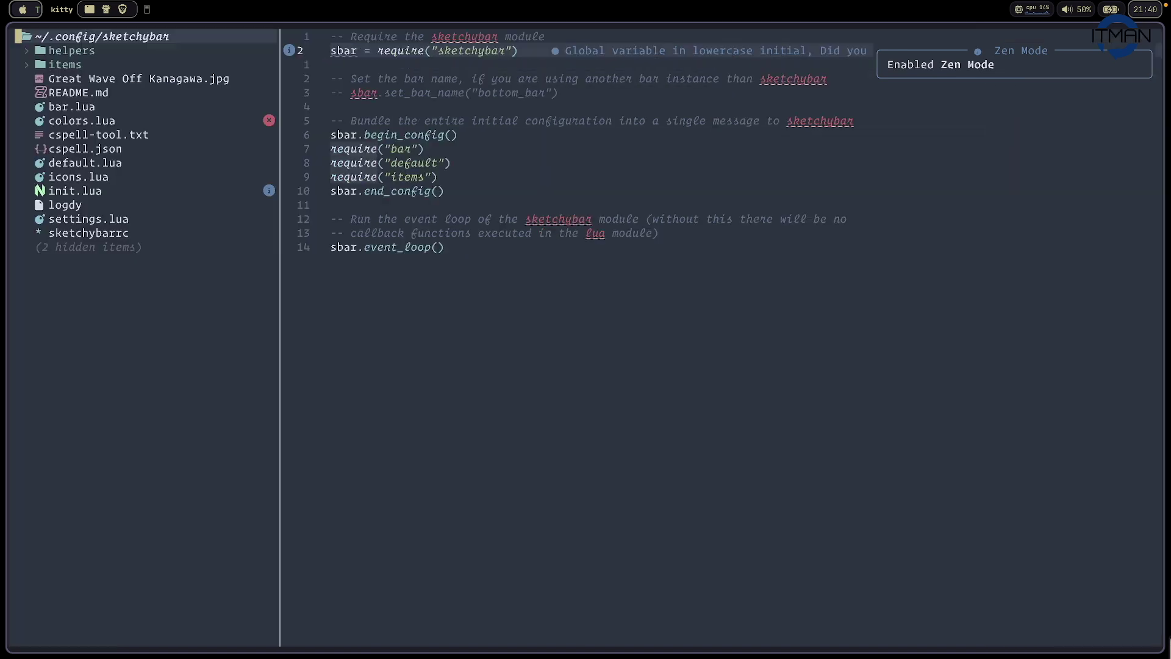
{"action": "key", "text": "j"}
{"action": "key", "text": "j"}
{"action": "key", "text": "l"}
{"action": "key", "text": "j"}
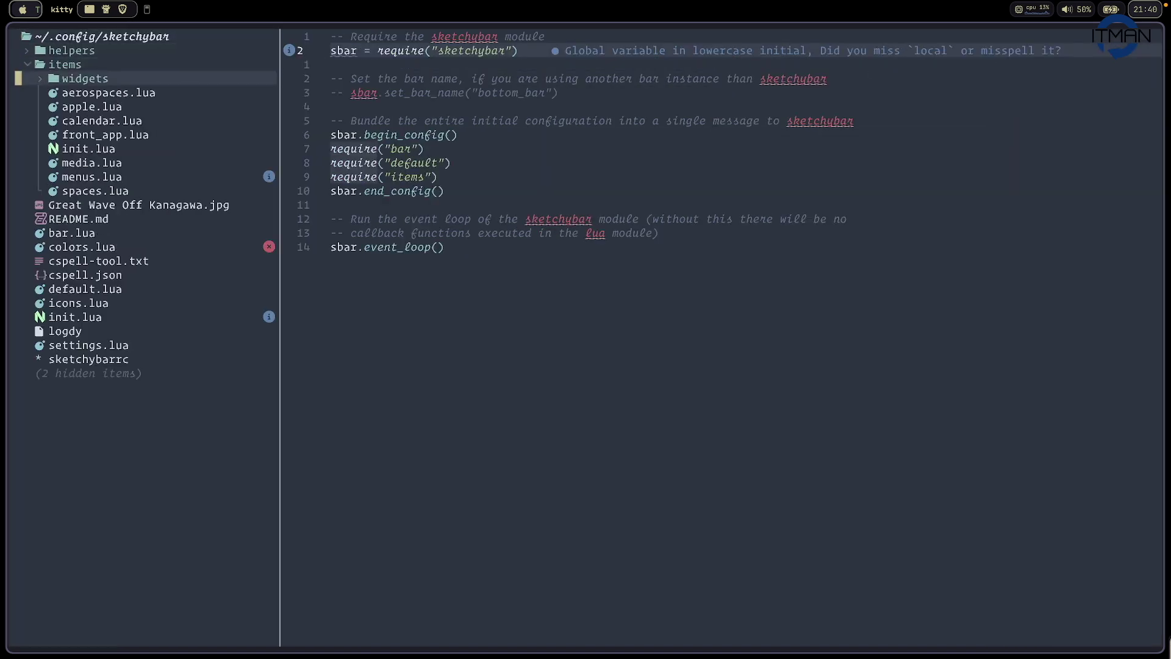
{"action": "key", "text": "l"}
{"action": "key", "text": "j"}
{"action": "key", "text": "j"}
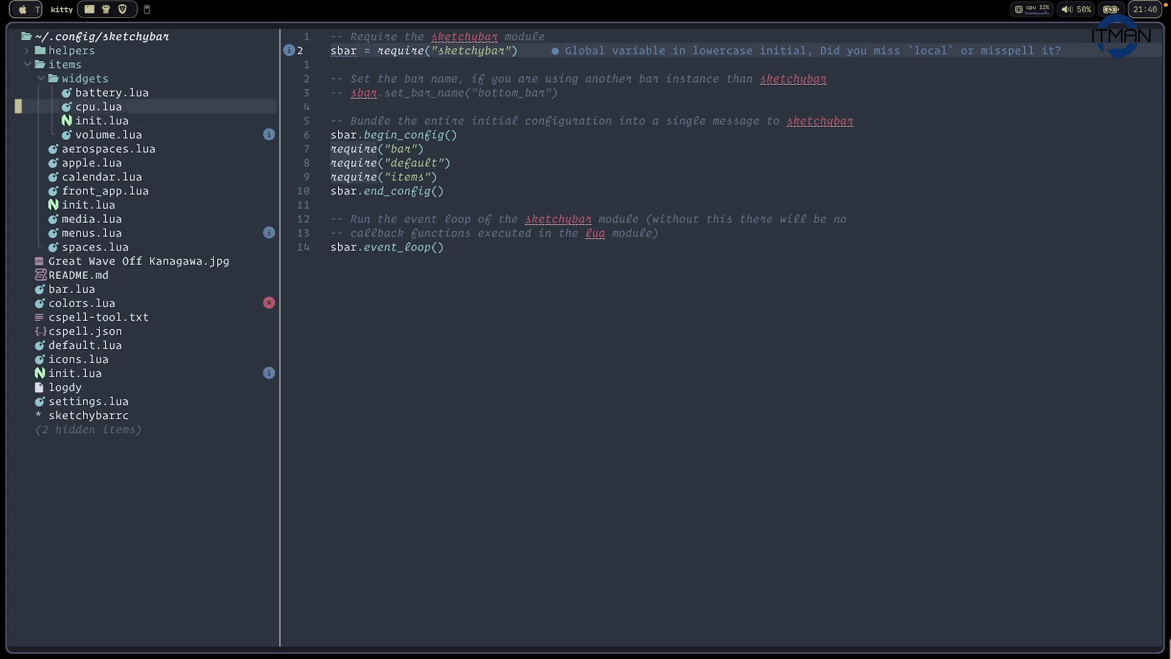
Browse the item files and open apple.lua in a new tab
{"action": "key", "text": "k"}
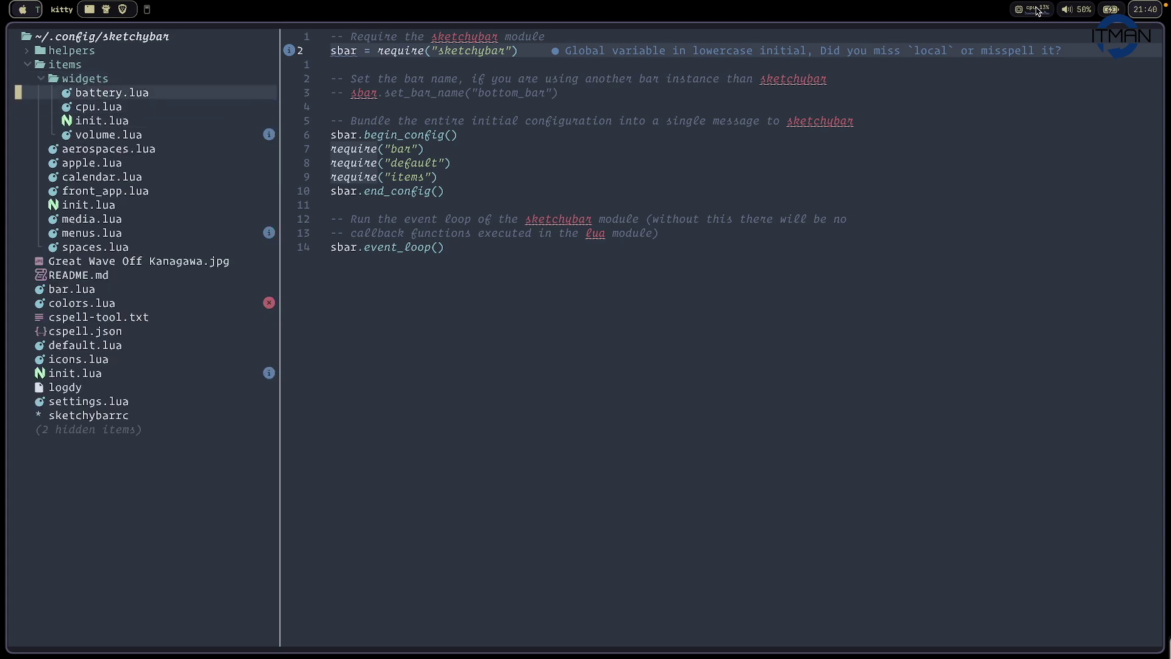
{"action": "key", "text": "k"}
{"action": "key", "text": "j"}
{"action": "key", "text": "j"}
{"action": "key", "text": "j"}
{"action": "key", "text": "j"}
{"action": "key", "text": "j"}
{"action": "key", "text": "j"}
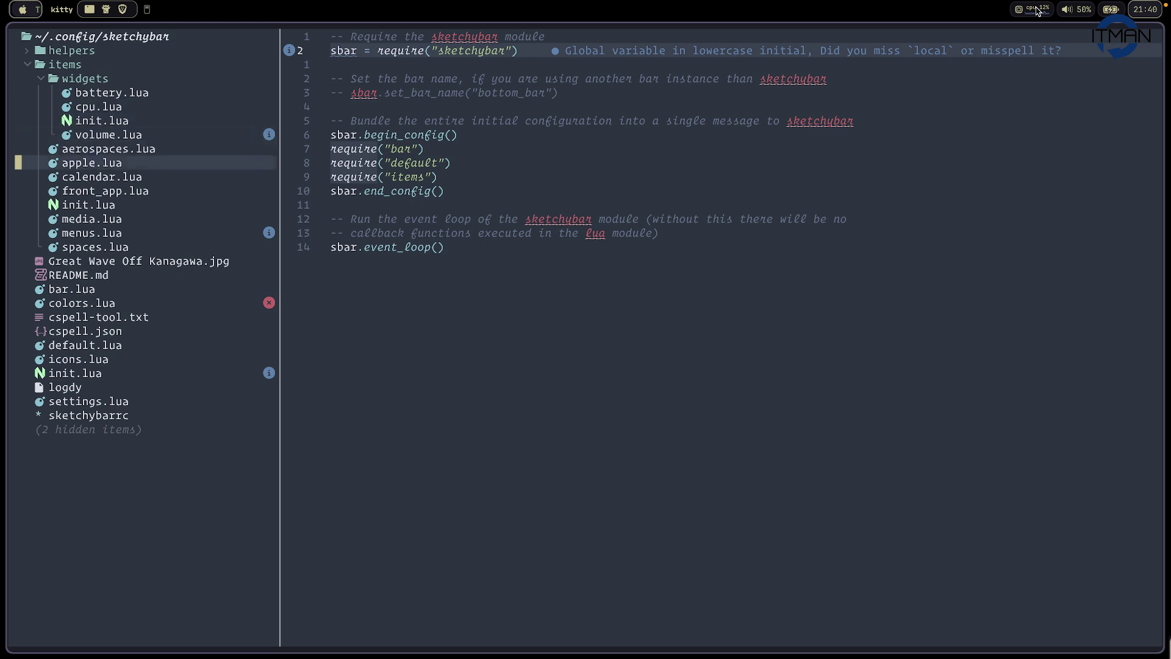
{"action": "key", "text": "k"}
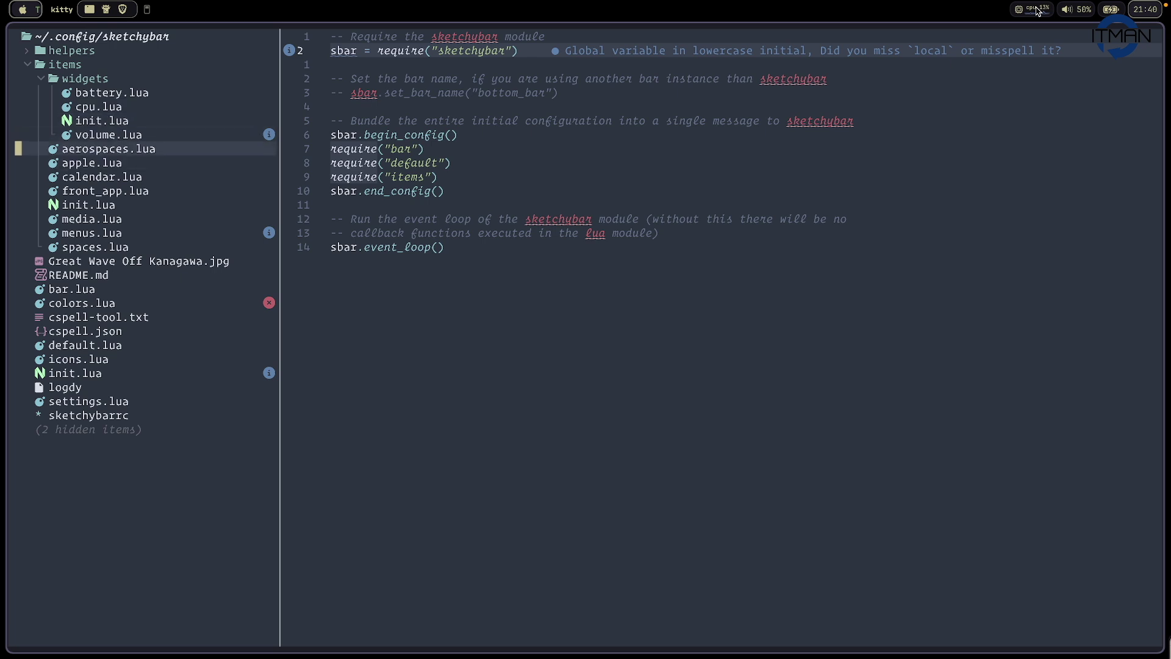
{"action": "key", "text": "j"}
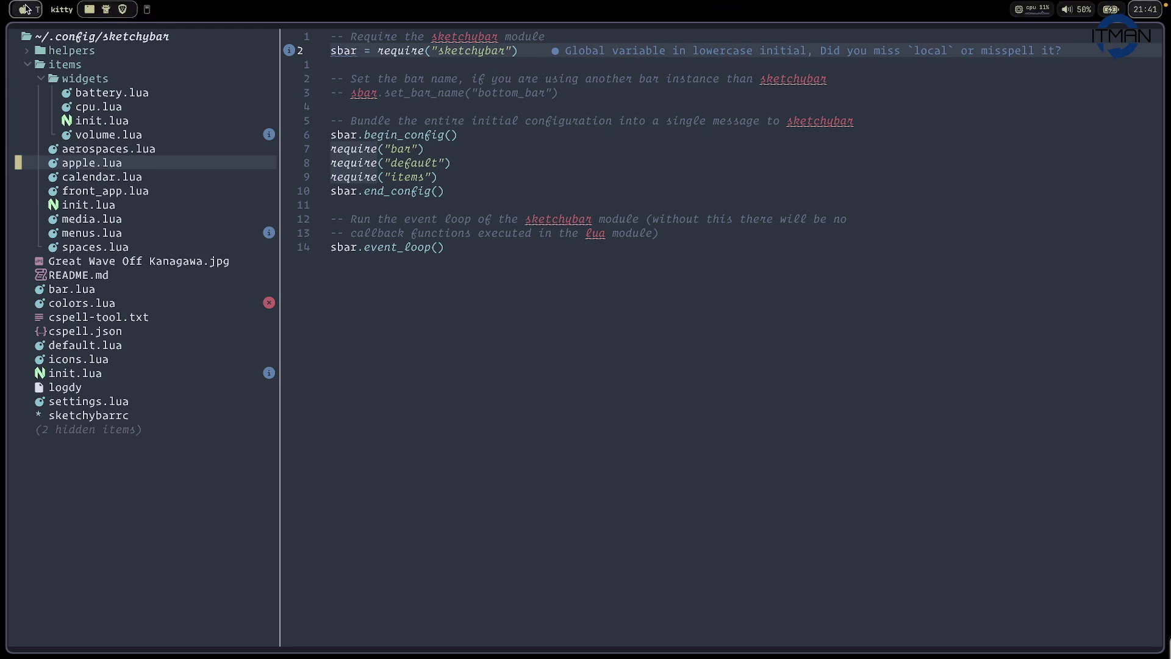
{"action": "key", "text": "j"}
{"action": "key", "text": "k"}
{"action": "key", "text": "Return"}
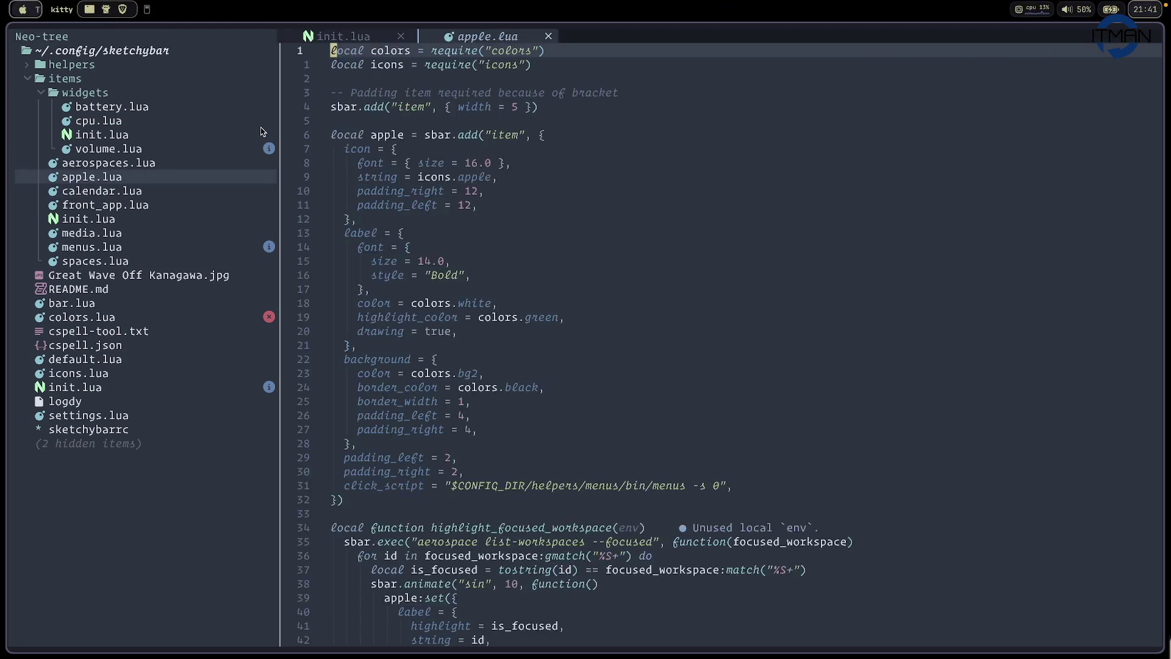
Read apple.lua's icon and padding_right settings and yank the click_script string
{"action": "key", "text": "w"}
{"action": "key", "text": "w"}
{"action": "key", "text": "j"}
{"action": "key", "text": "k"}
{"action": "key", "text": "w"}
{"action": "key", "text": "j"}
{"action": "key", "text": "l"}
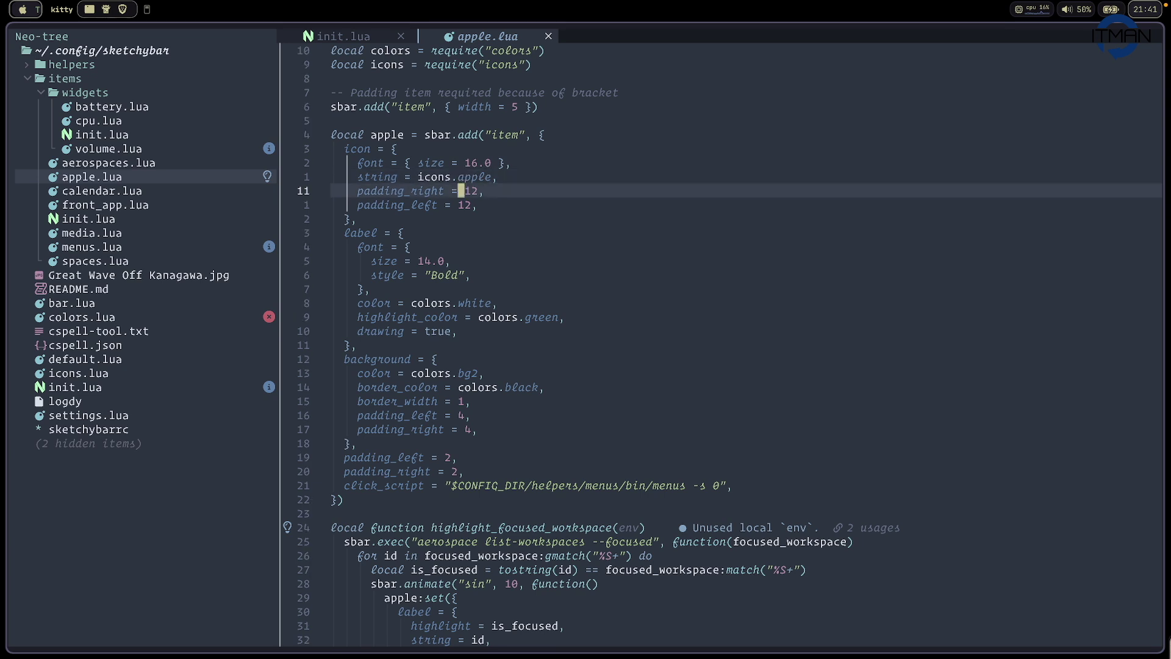
{"action": "key", "text": "j"}
{"action": "key", "text": "j"}
{"action": "key", "text": "j"}
{"action": "key", "text": "j"}
{"action": "key", "text": "j"}
{"action": "key", "text": "j"}
{"action": "key", "text": "j"}
{"action": "key", "text": "j"}
{"action": "key", "text": "j"}
{"action": "key", "text": "j"}
{"action": "key", "text": "j"}
{"action": "key", "text": "j"}
{"action": "key", "text": "j"}
{"action": "key", "text": "j"}
{"action": "key", "text": "j"}
{"action": "key", "text": "j"}
{"action": "key", "text": "j"}
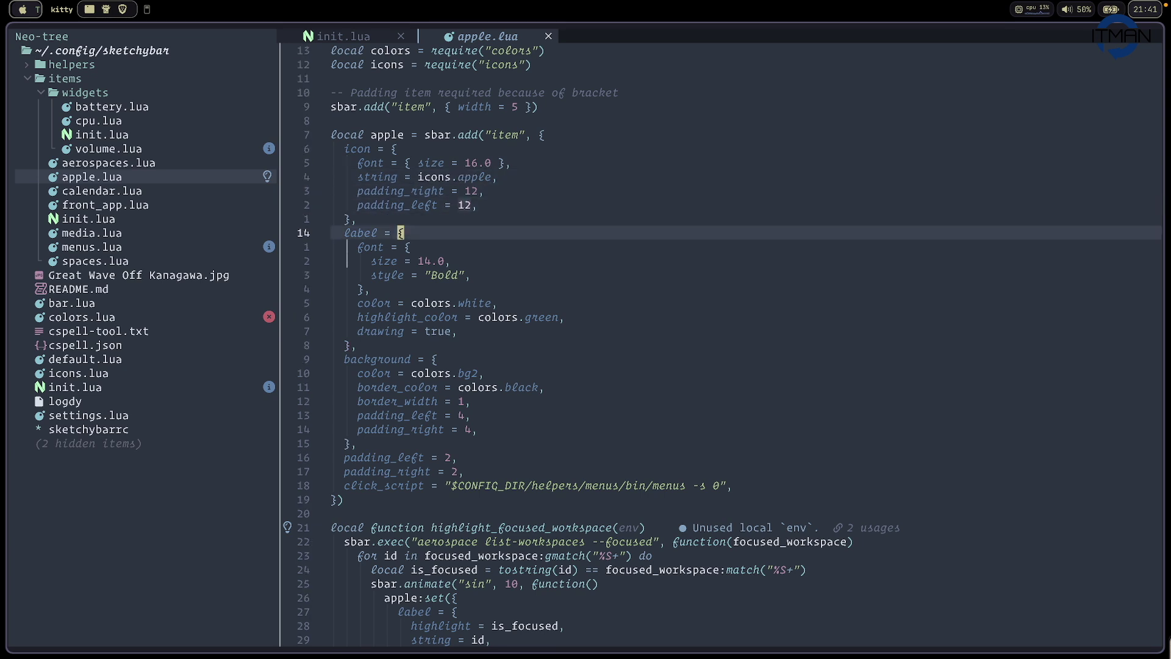
{"action": "key", "text": "j"}
{"action": "key", "text": "j"}
{"action": "key", "text": "j"}
{"action": "key", "text": "j"}
{"action": "key", "text": "j"}
{"action": "key", "text": "j"}
{"action": "key", "text": "j"}
{"action": "key", "text": "j"}
{"action": "key", "text": "j"}
{"action": "key", "text": "j"}
{"action": "key", "text": "j"}
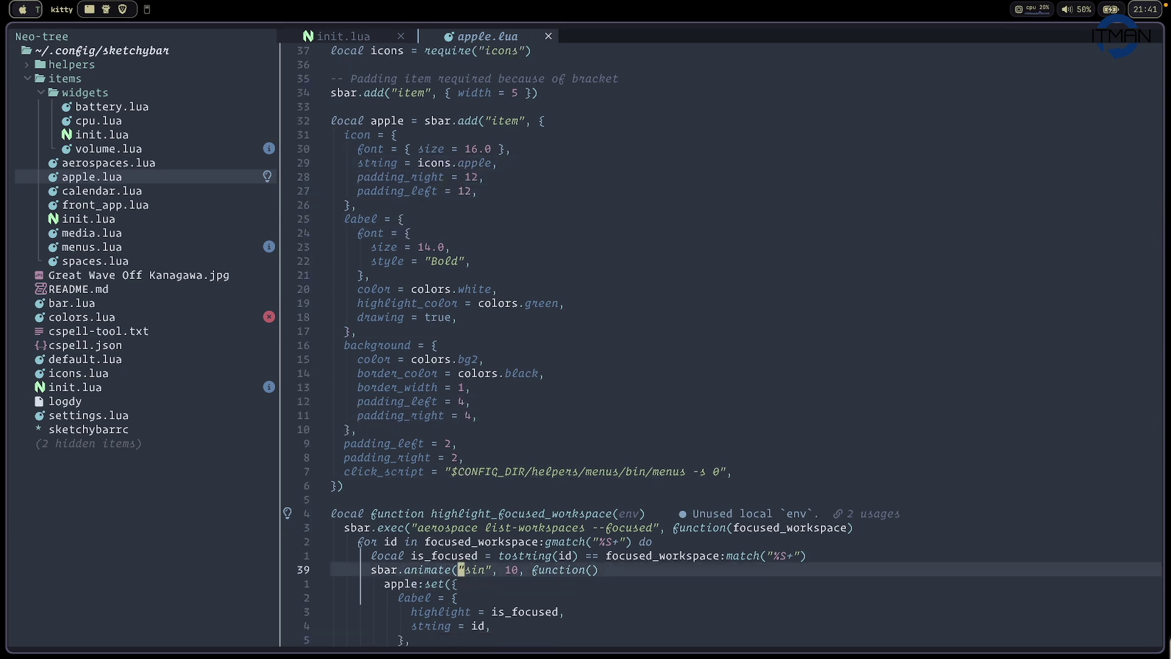
{"action": "key", "text": "k"}
{"action": "key", "text": "k"}
{"action": "key", "text": "k"}
{"action": "key", "text": "k"}
{"action": "key", "text": "k"}
{"action": "key", "text": "k"}
{"action": "key", "text": "k"}
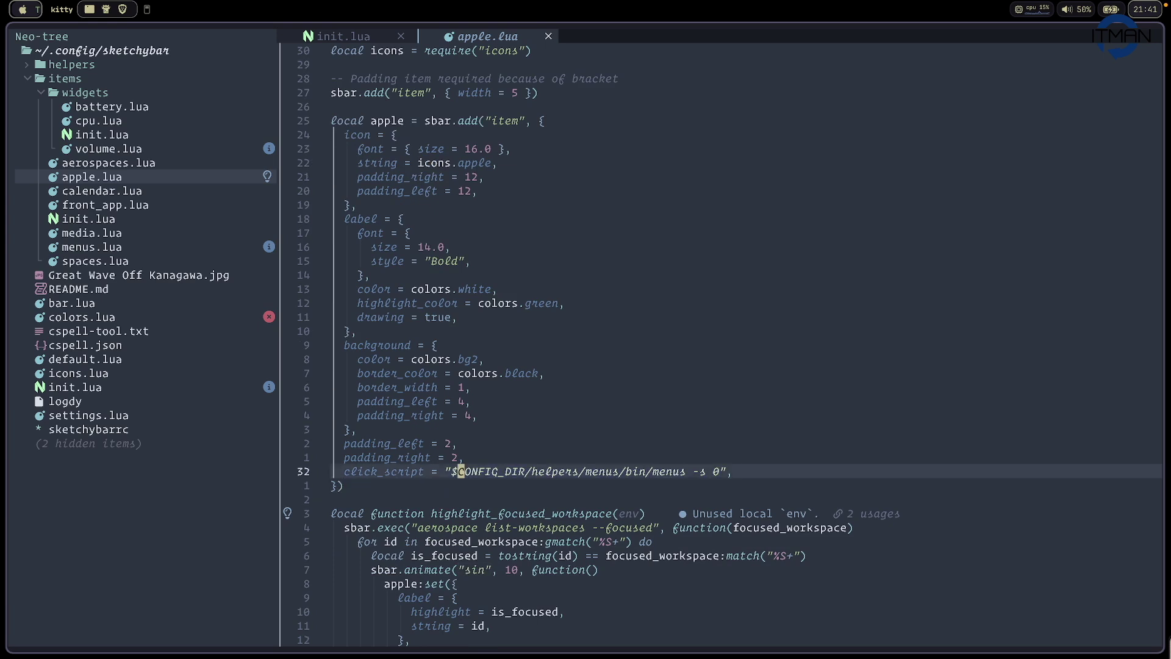
{"action": "key", "text": "y"}
{"action": "key", "text": "i"}
{"action": "key", "text": "\""}
Reopen the file tree and open spaces.lua from the items folder in a new tab
{"action": "key", "text": "j"}
{"action": "key", "text": "j"}
{"action": "key", "text": "j"}
{"action": "key", "text": "j"}
{"action": "key", "text": "j"}
{"action": "key", "text": "j"}
{"action": "key", "text": "j"}
{"action": "key", "text": "j"}
{"action": "key", "text": "j"}
{"action": "key", "text": "j"}
{"action": "key", "text": "j"}
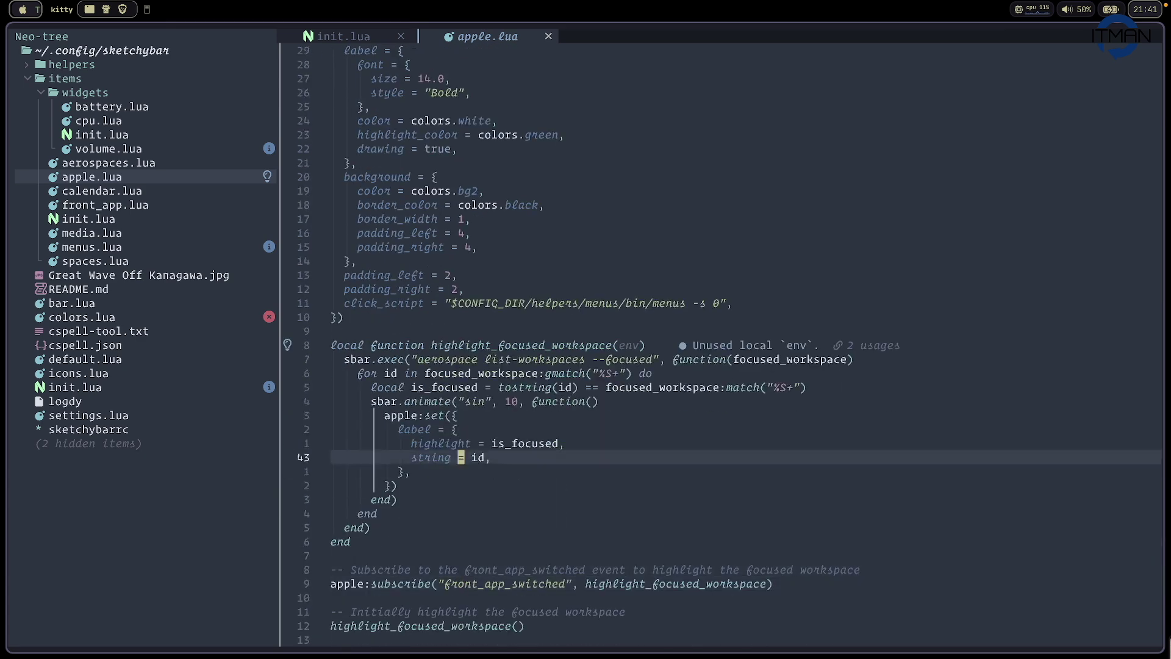
{"action": "key", "text": "space"}
{"action": "key", "text": "e"}
{"action": "key", "text": "space"}
{"action": "key", "text": "e"}
{"action": "key", "text": "k"}
{"action": "key", "text": "k"}
{"action": "key", "text": "k"}
{"action": "key", "text": "k"}
{"action": "key", "text": "k"}
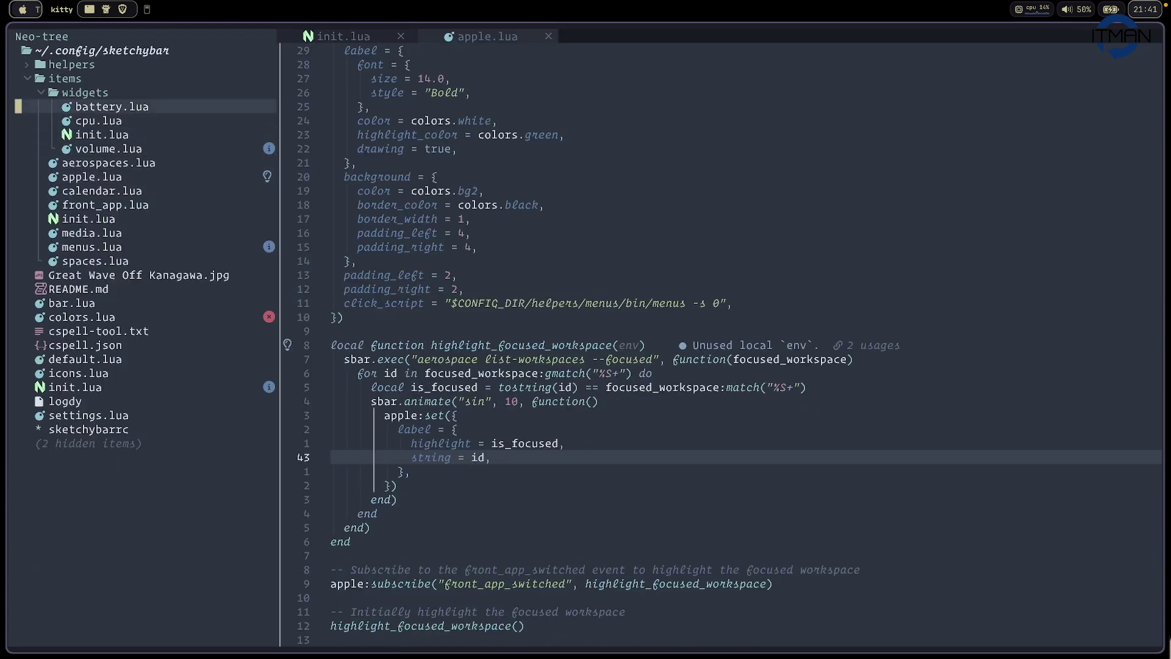
{"action": "key", "text": "j"}
{"action": "key", "text": "j"}
{"action": "key", "text": "j"}
{"action": "key", "text": "j"}
{"action": "key", "text": "j"}
{"action": "key", "text": "j"}
{"action": "key", "text": "j"}
{"action": "key", "text": "j"}
{"action": "key", "text": "k"}
{"action": "key", "text": "k"}
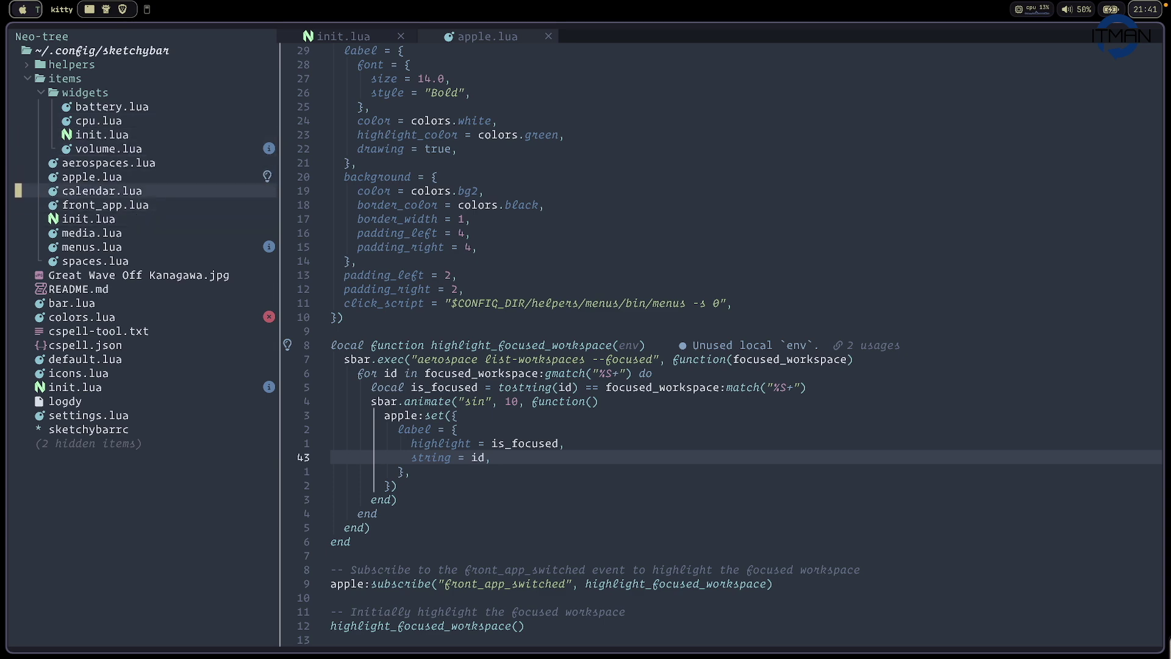
{"action": "key", "text": "j"}
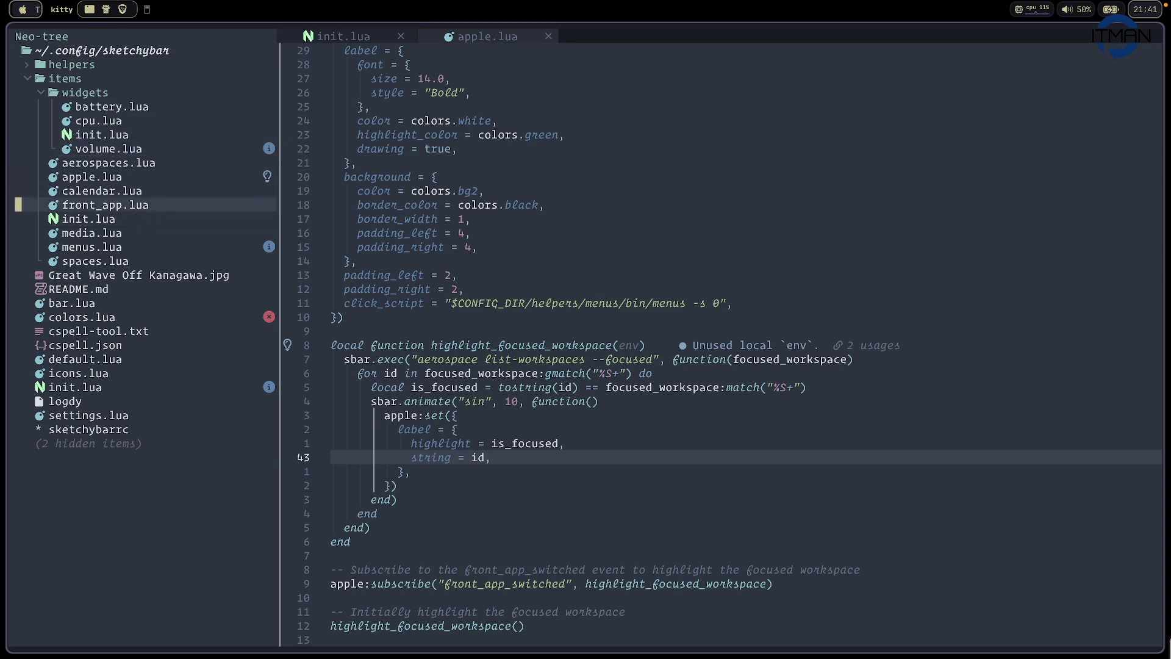
{"action": "key", "text": "j"}
{"action": "key", "text": "j"}
{"action": "key", "text": "j"}
{"action": "key", "text": "j"}
{"action": "key", "text": "Return"}
{"action": "key", "text": "j"}
{"action": "key", "text": "j"}
{"action": "key", "text": "j"}
{"action": "key", "text": "j"}
{"action": "key", "text": "j"}
{"action": "key", "text": "j"}
{"action": "key", "text": "j"}
{"action": "key", "text": "j"}
{"action": "key", "text": "j"}
{"action": "key", "text": "j"}
{"action": "key", "text": "j"}
{"action": "key", "text": "j"}
{"action": "key", "text": "j"}
{"action": "key", "text": "j"}
{"action": "key", "text": "j"}
{"action": "key", "text": "j"}
{"action": "key", "text": "j"}
{"action": "key", "text": "j"}
{"action": "key", "text": "j"}
{"action": "key", "text": "j"}
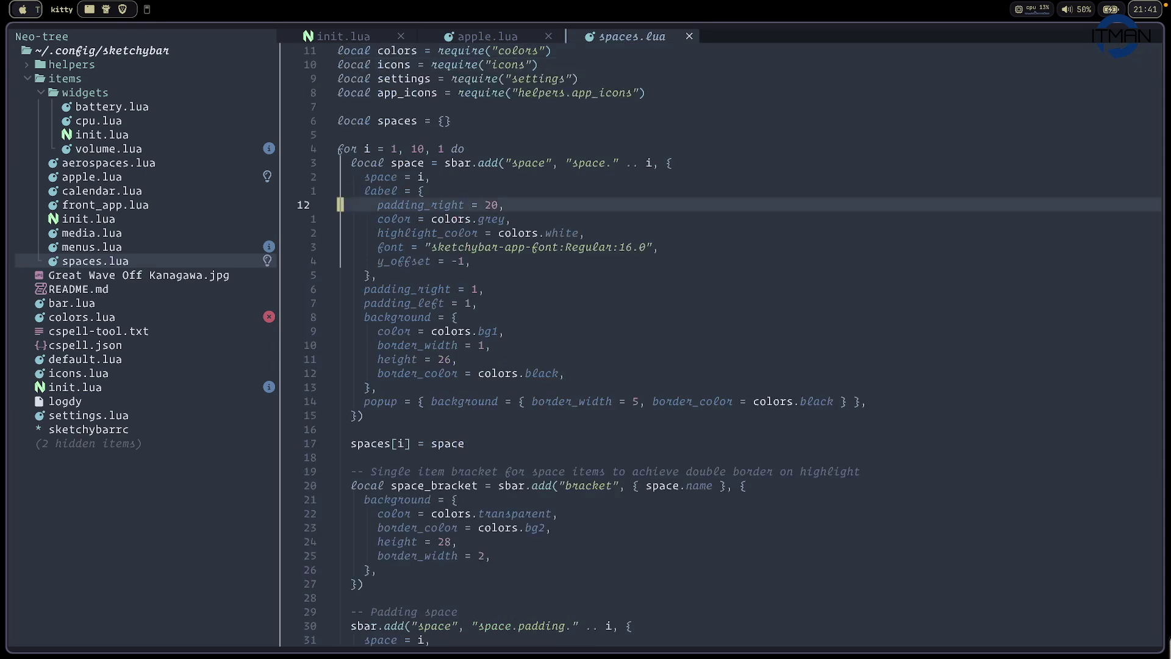
Hide Neo-tree so spaces.lua fills the window, then launch Activity Monitor
{"action": "key", "text": "space"}
{"action": "key", "text": "e"}
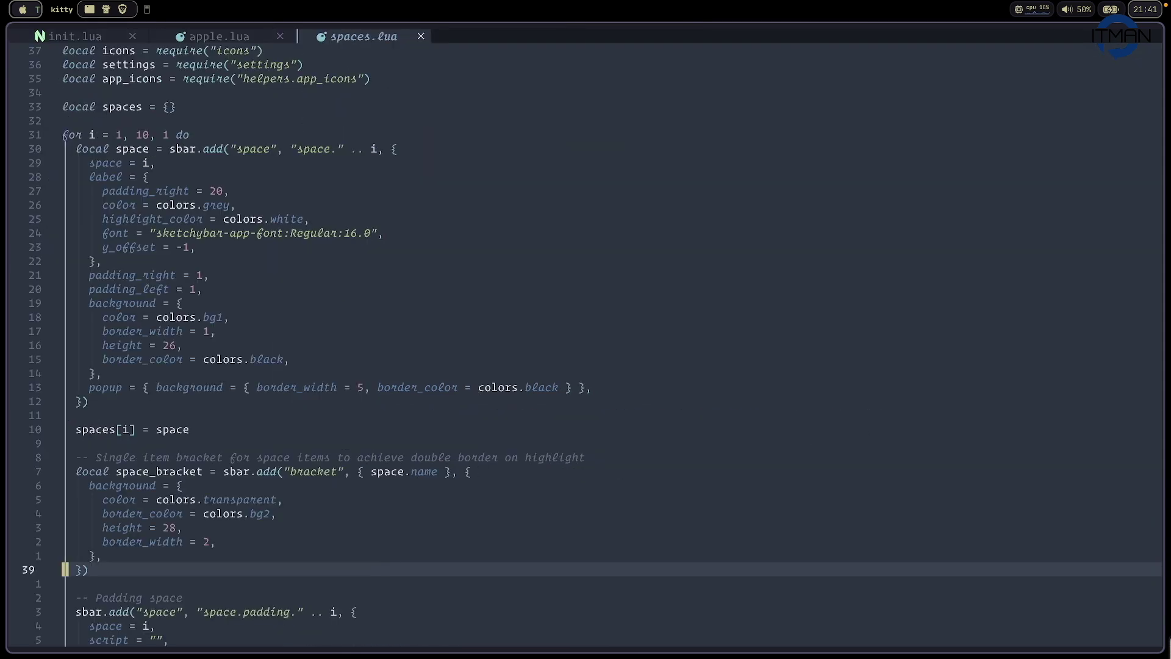
{"action": "key", "text": "Up"}
{"action": "left_click", "coordinate": [1036, 11]}
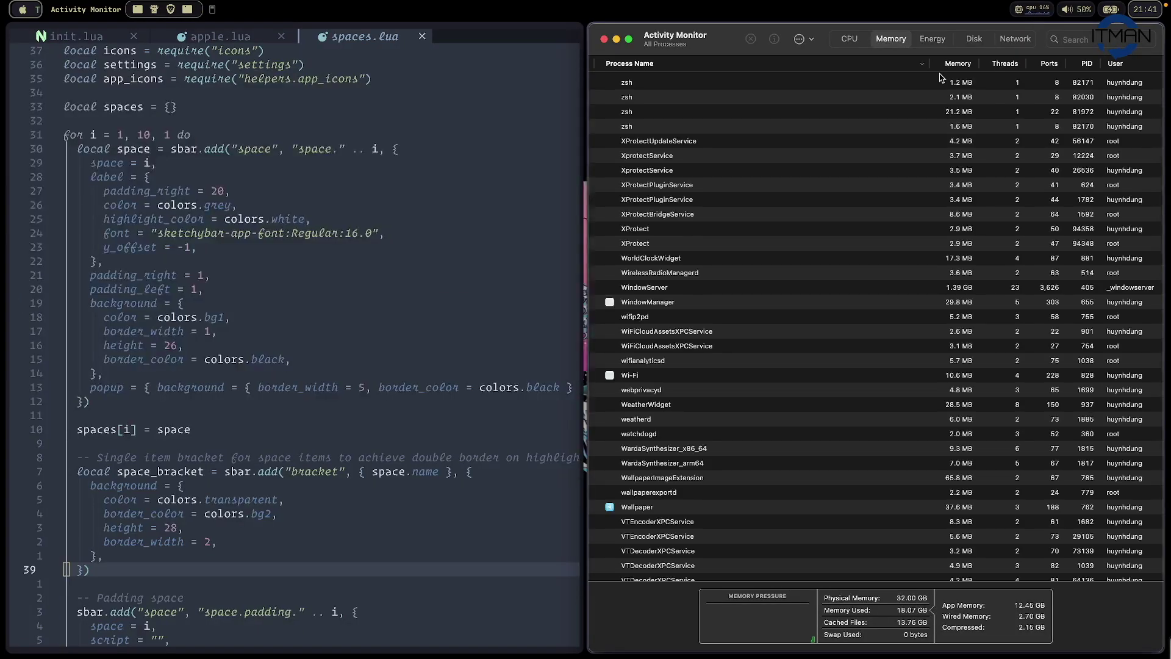